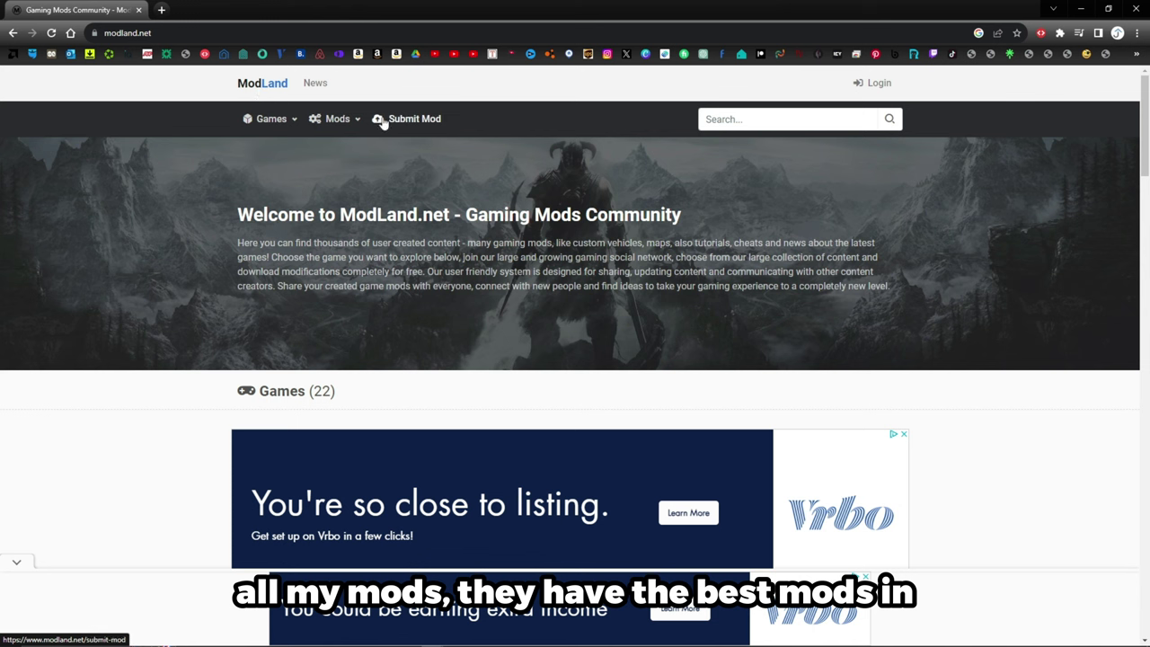
Step: Open ModLand's BeamNG.drive mods and go to page 2 of the Cars listing, where Ford Focus 2 appears
left_click(273, 121)
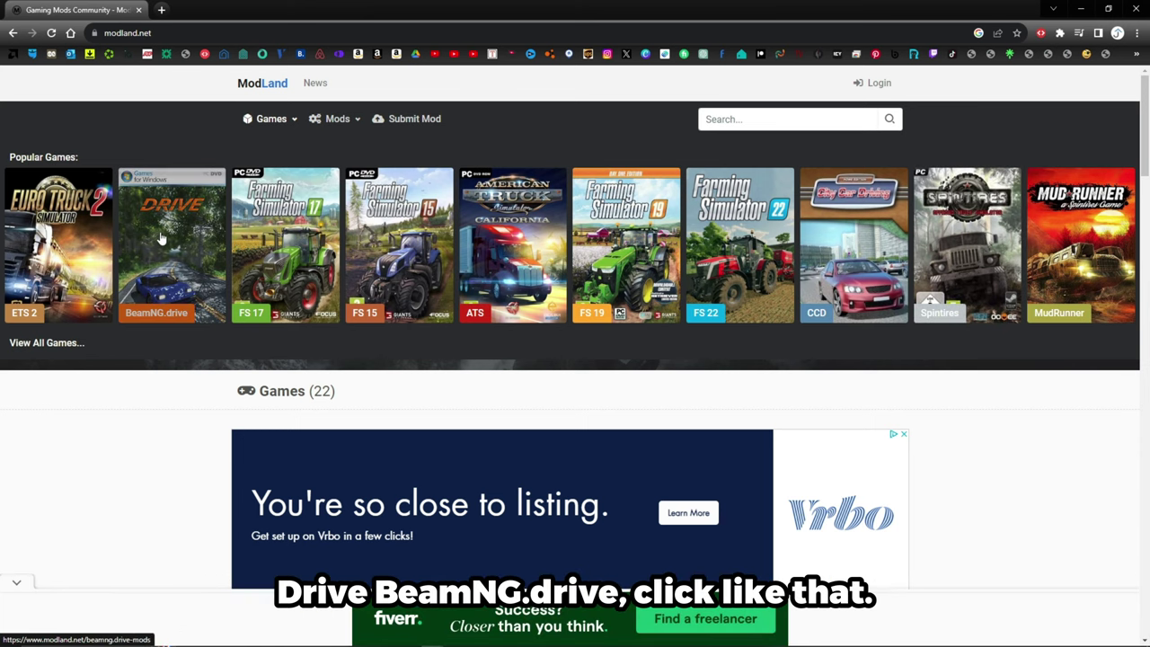
left_click(193, 273)
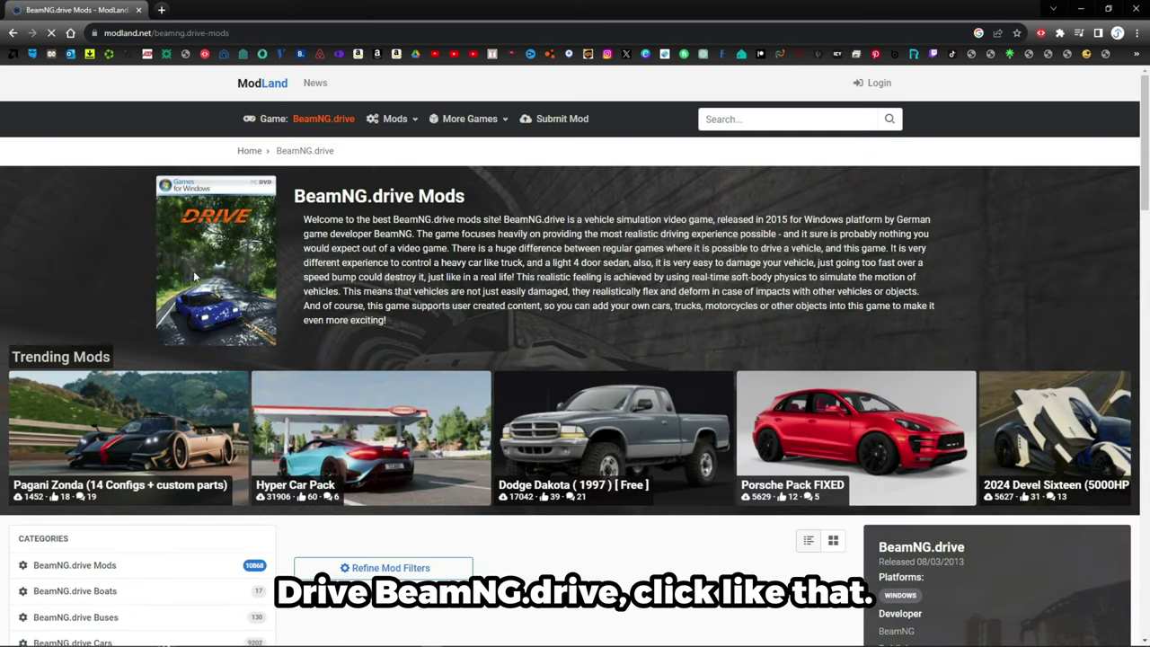
scroll(257, 279, "down", 2)
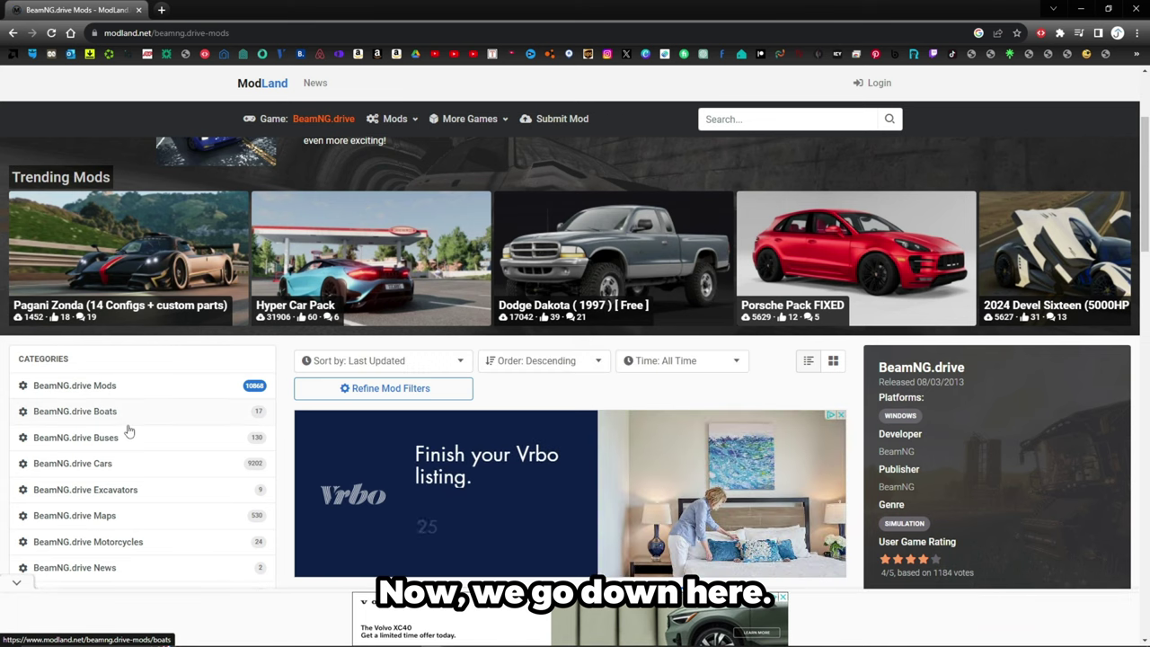
scroll(135, 383, "down", 1)
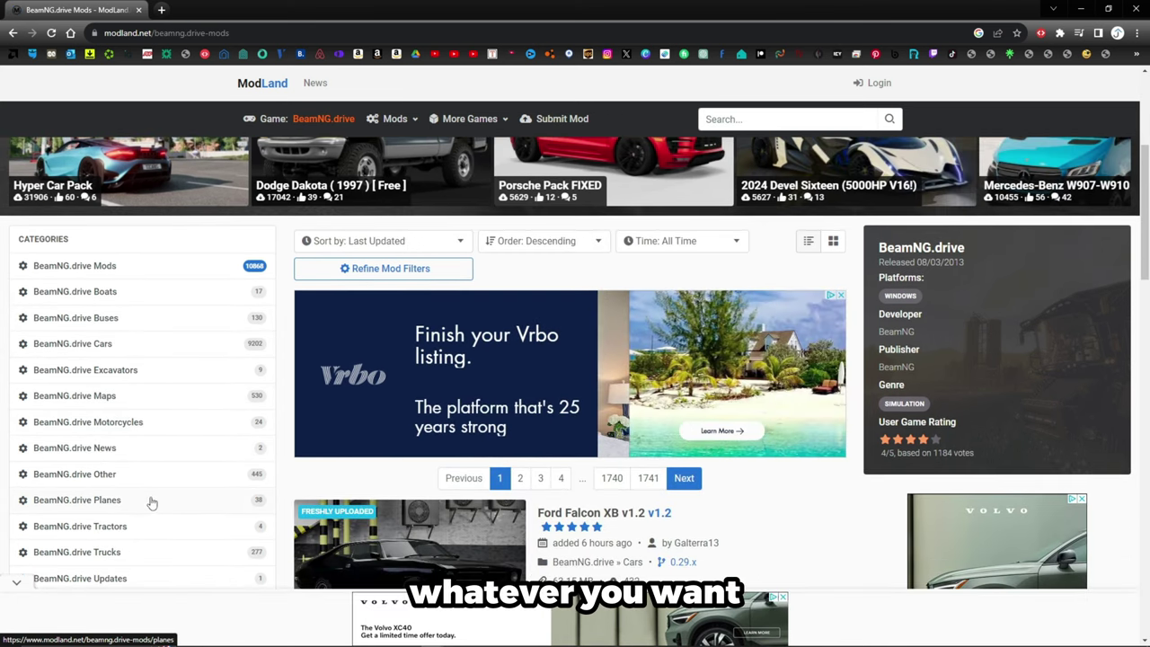
scroll(146, 360, "down", 1)
scroll(147, 360, "up", 1)
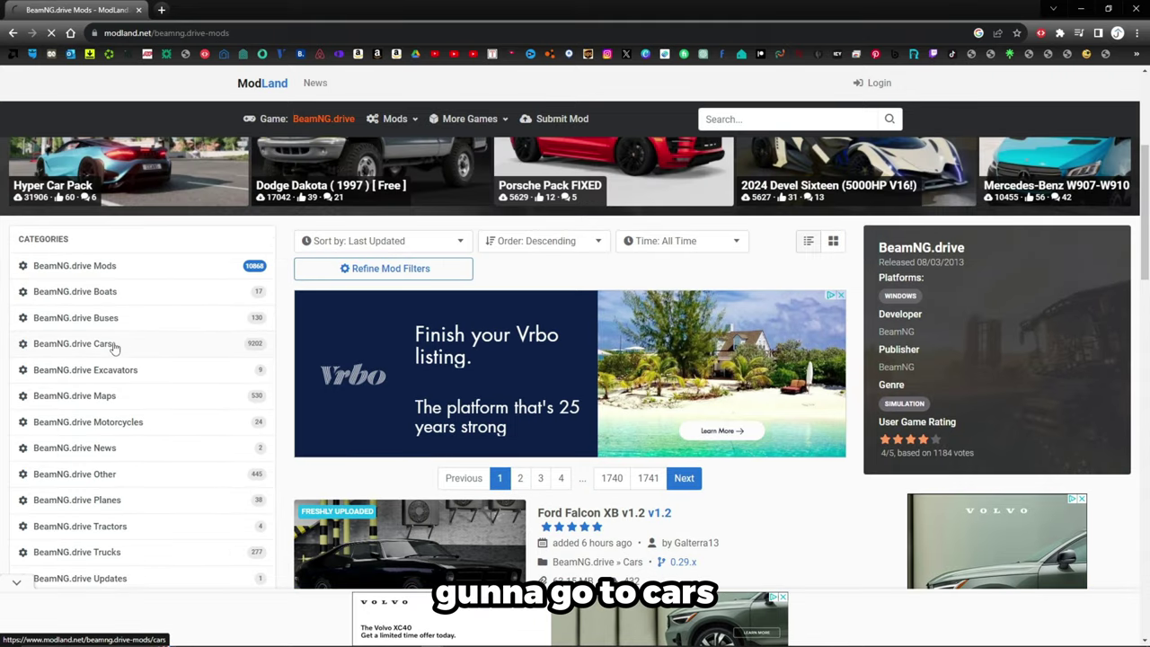
scroll(617, 293, "down", 3)
scroll(649, 411, "down", 2)
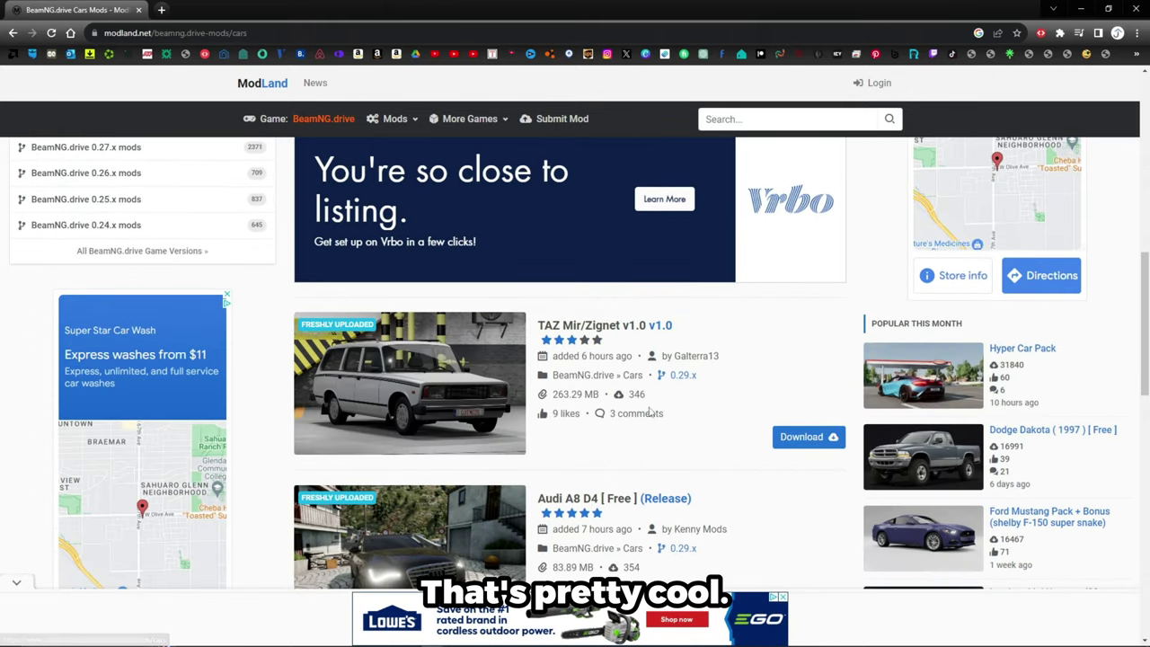
scroll(649, 412, "down", 6)
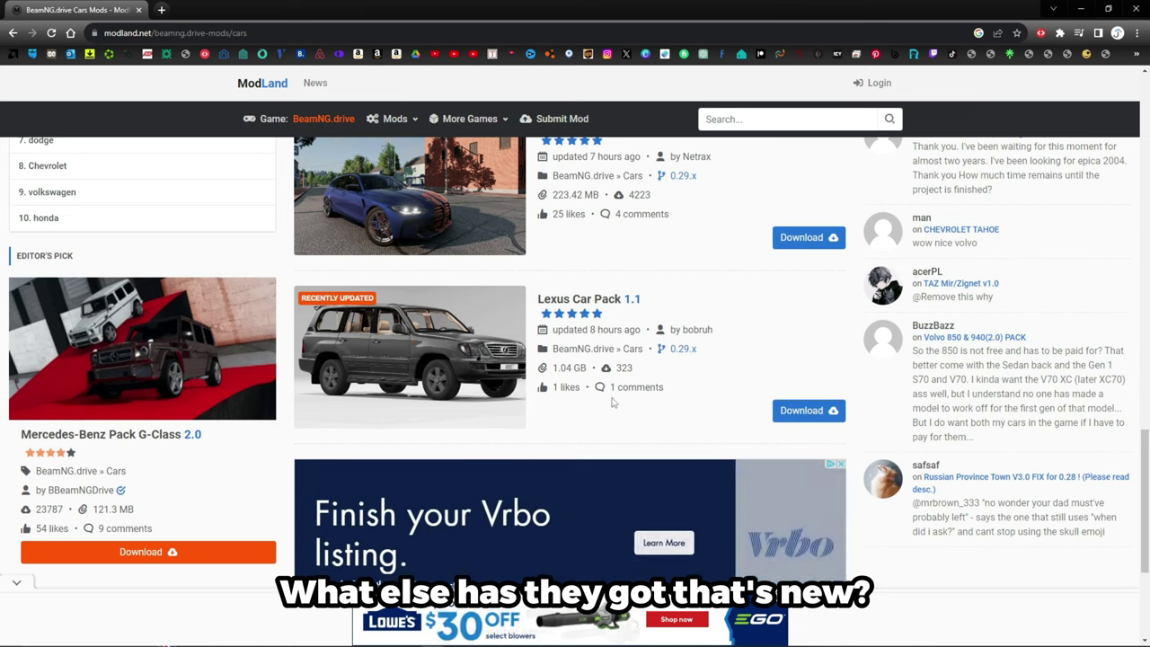
scroll(612, 403, "down", 5)
left_click(530, 390)
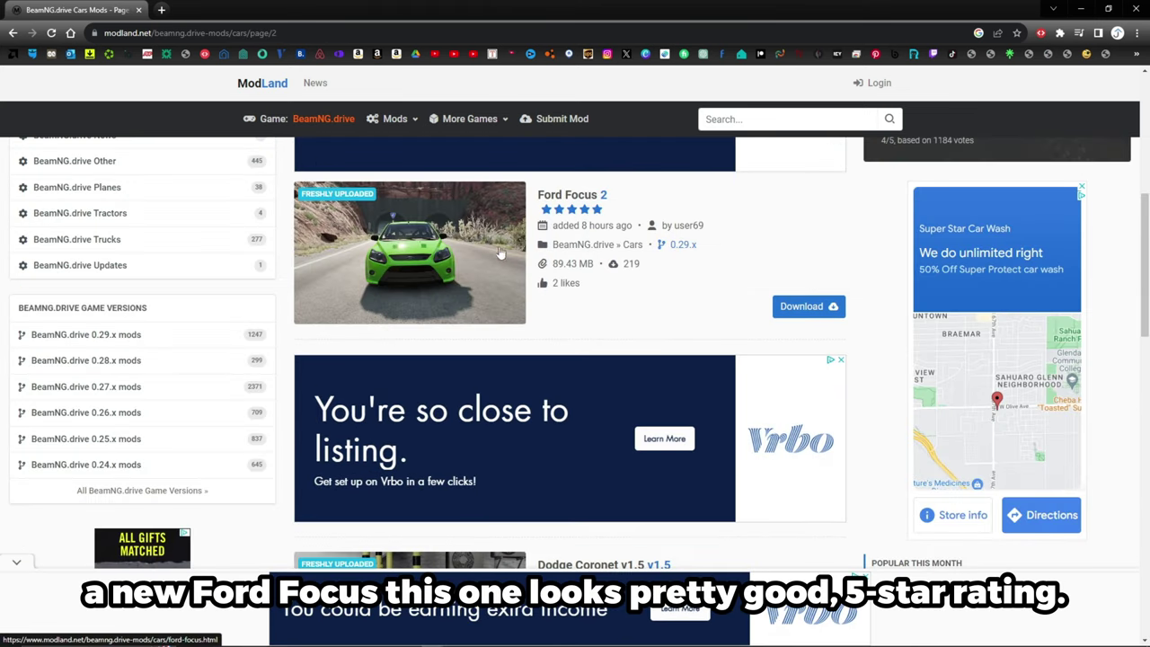
scroll(410, 280, "up", 2)
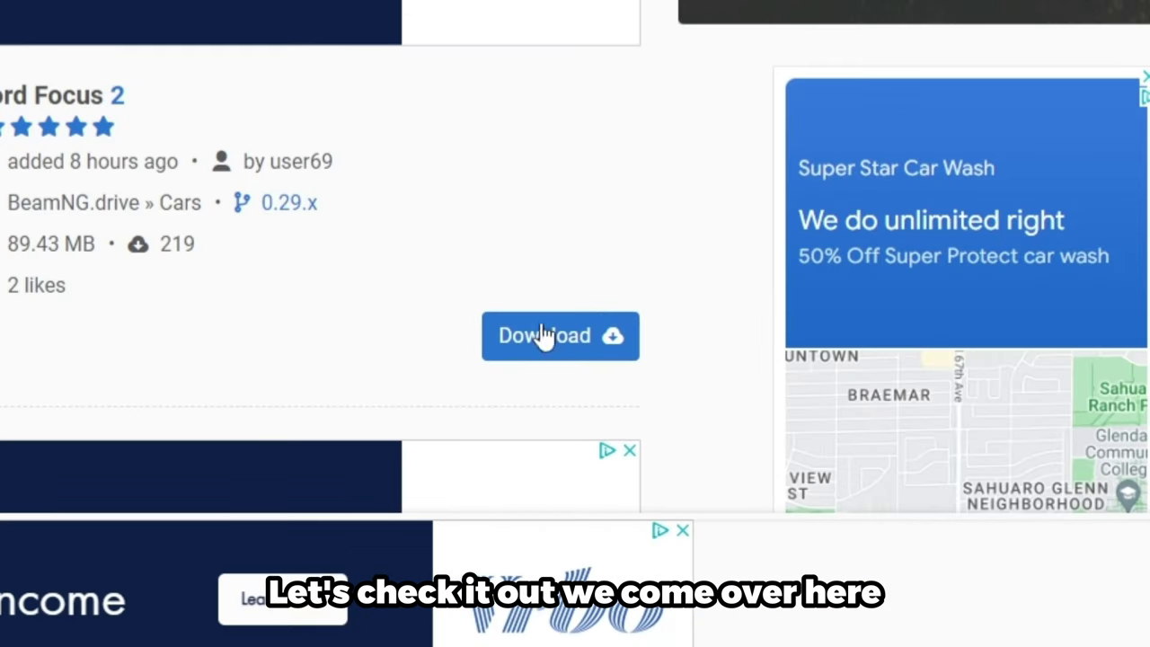
Step: Open the Ford Focus 2 mod page and look through its full-size car pictures
left_click(561, 353)
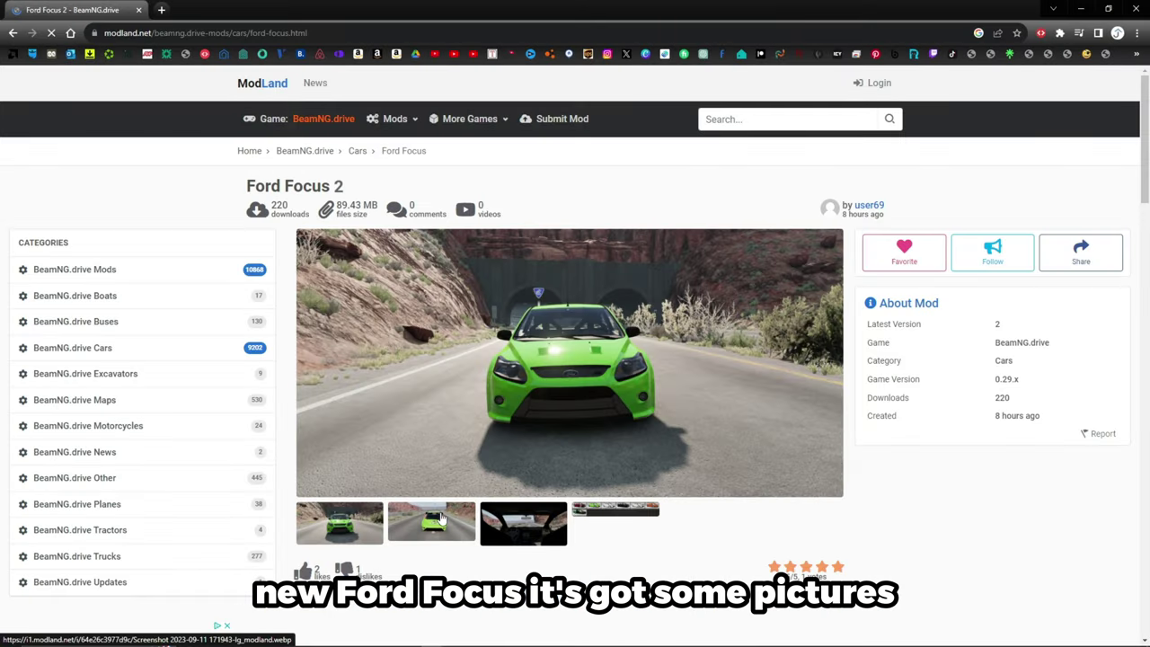
left_click(464, 533)
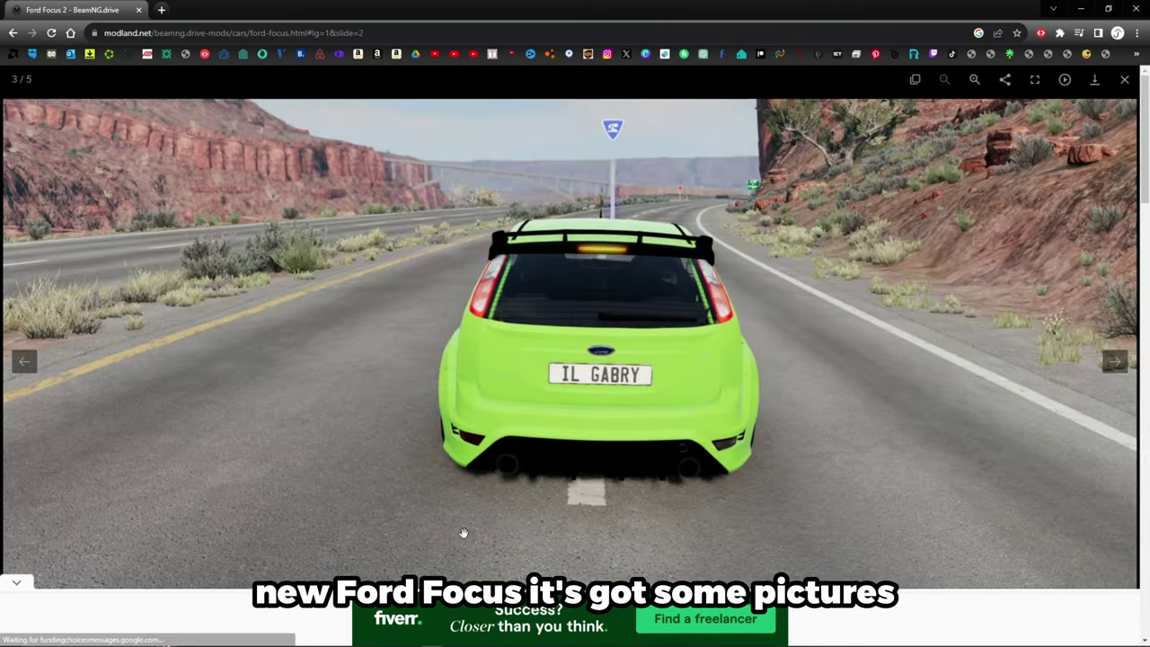
left_click(1111, 368)
left_click(1109, 369)
key("Escape")
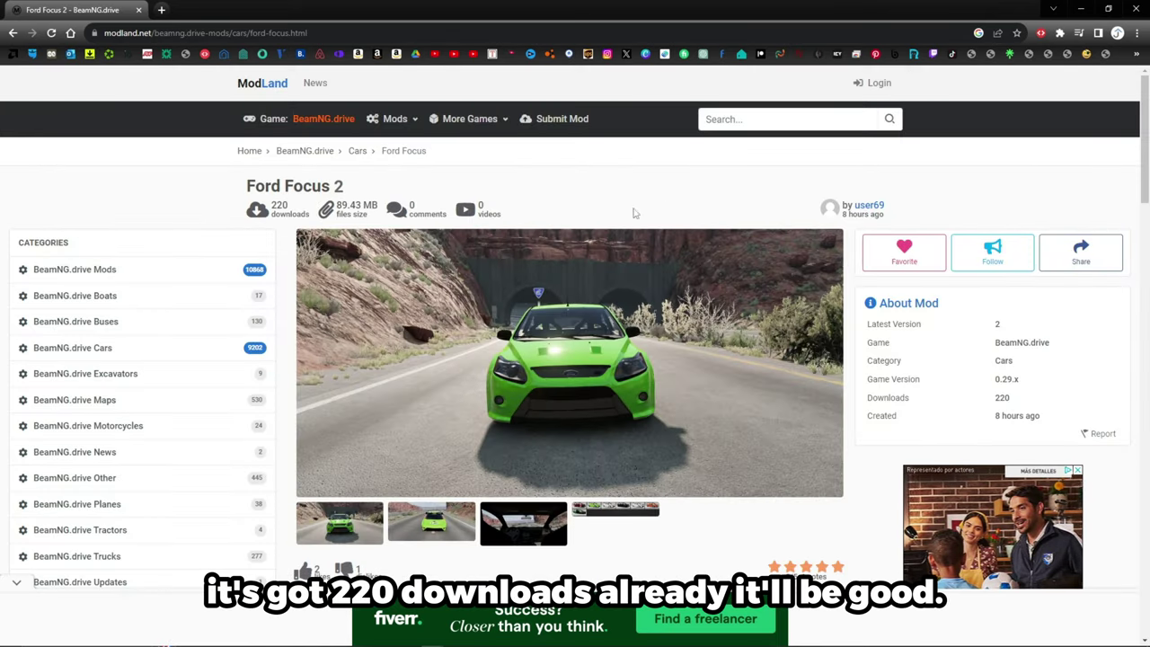
Step: Open the external download page for Ford_Focus_RS_hotfix.zip on the file host
scroll(734, 406, "down", 3)
scroll(447, 346, "down", 6)
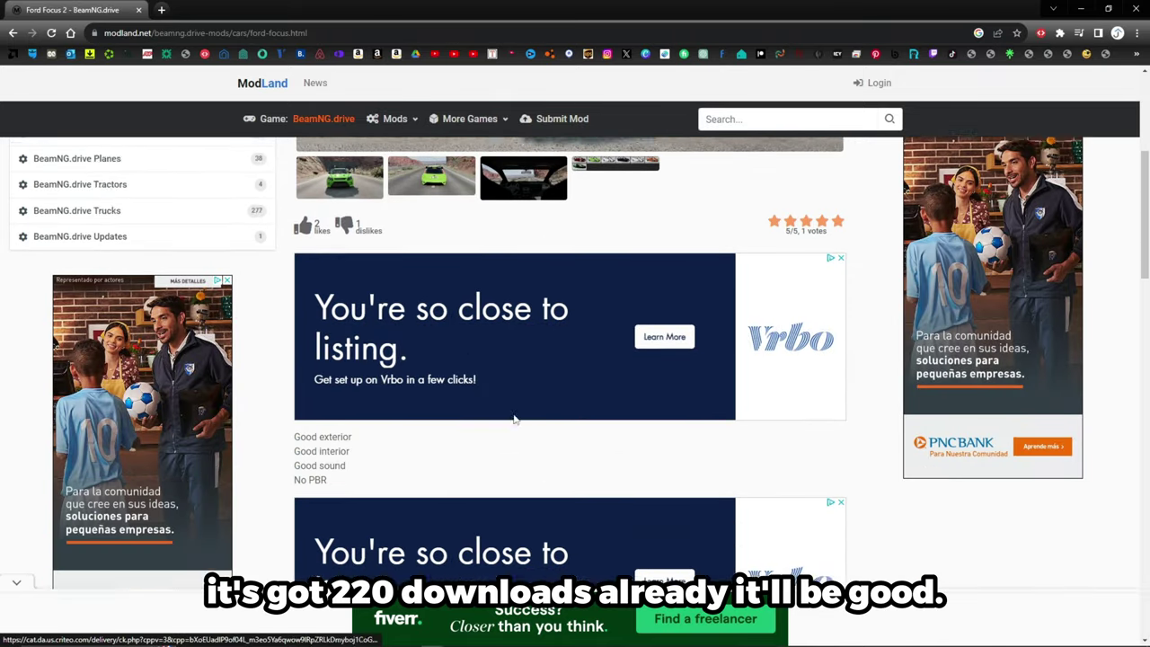
scroll(452, 308, "up", 9)
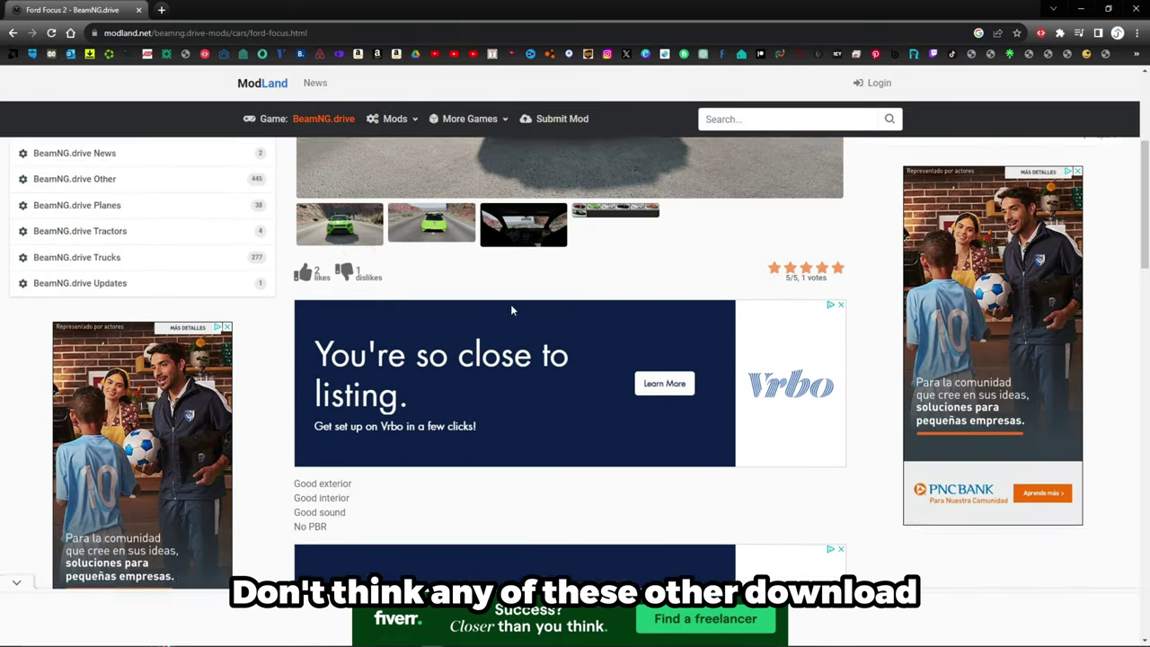
scroll(581, 464, "down", 5)
scroll(581, 460, "down", 3)
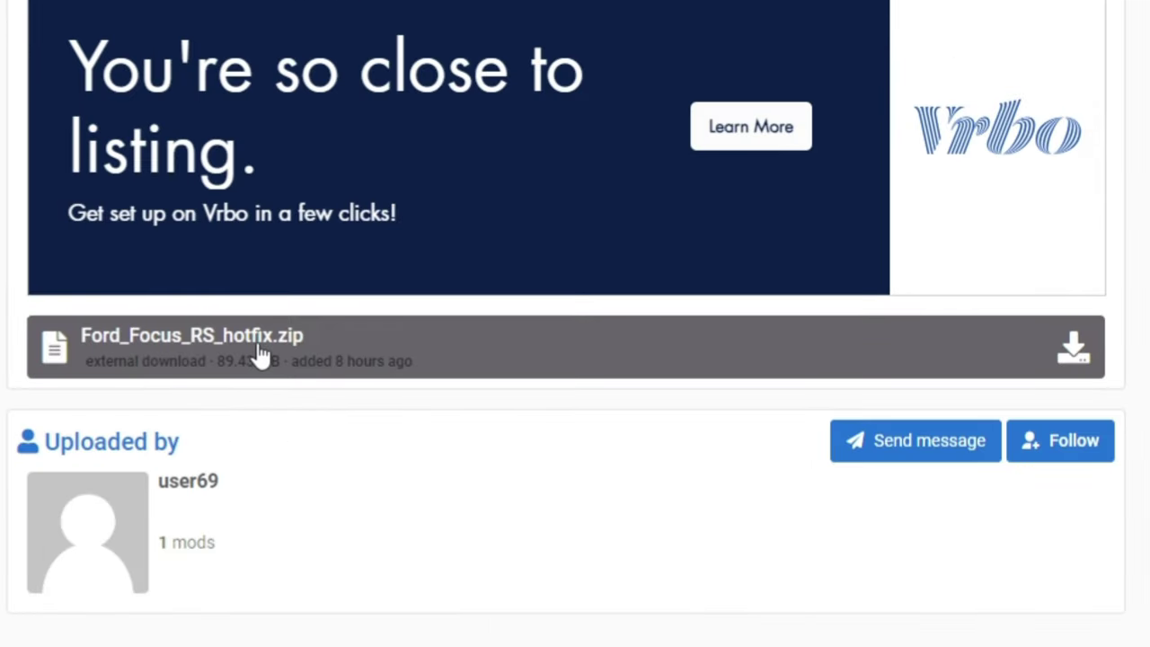
left_click(384, 361)
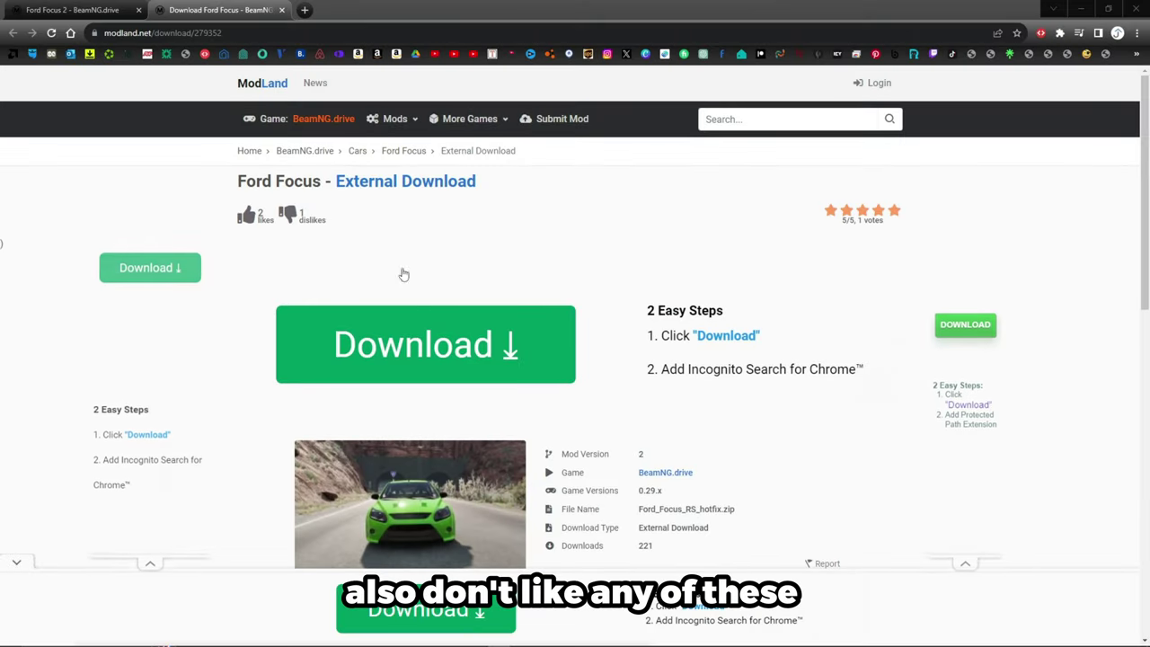
scroll(539, 377, "down", 2)
scroll(547, 347, "down", 3)
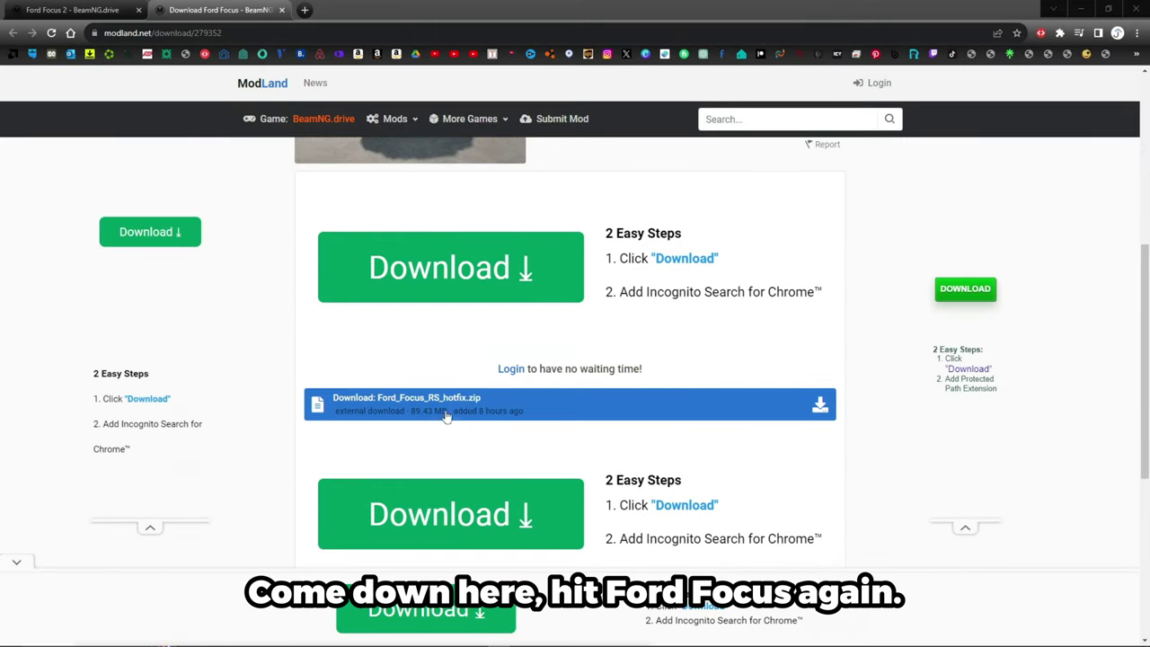
left_click(407, 414)
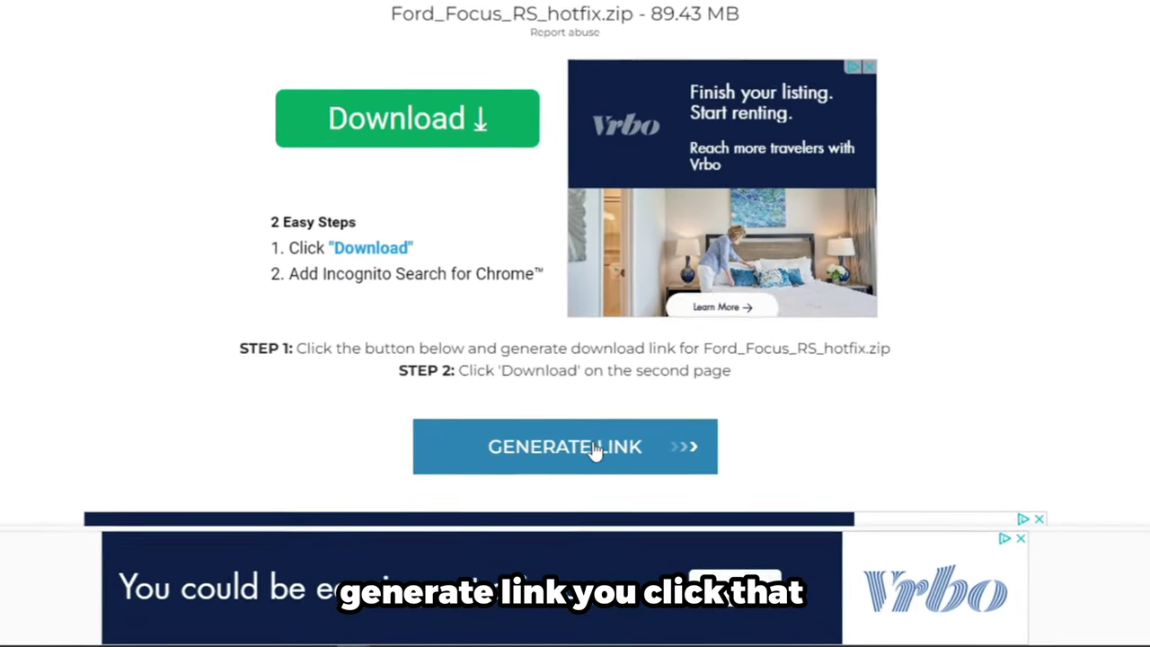
Step: Generate the ModsFire link and download Ford_Focus_RS_hotfix.zip (89.4 MB), dismissing the ad pop-ups
left_click(593, 467)
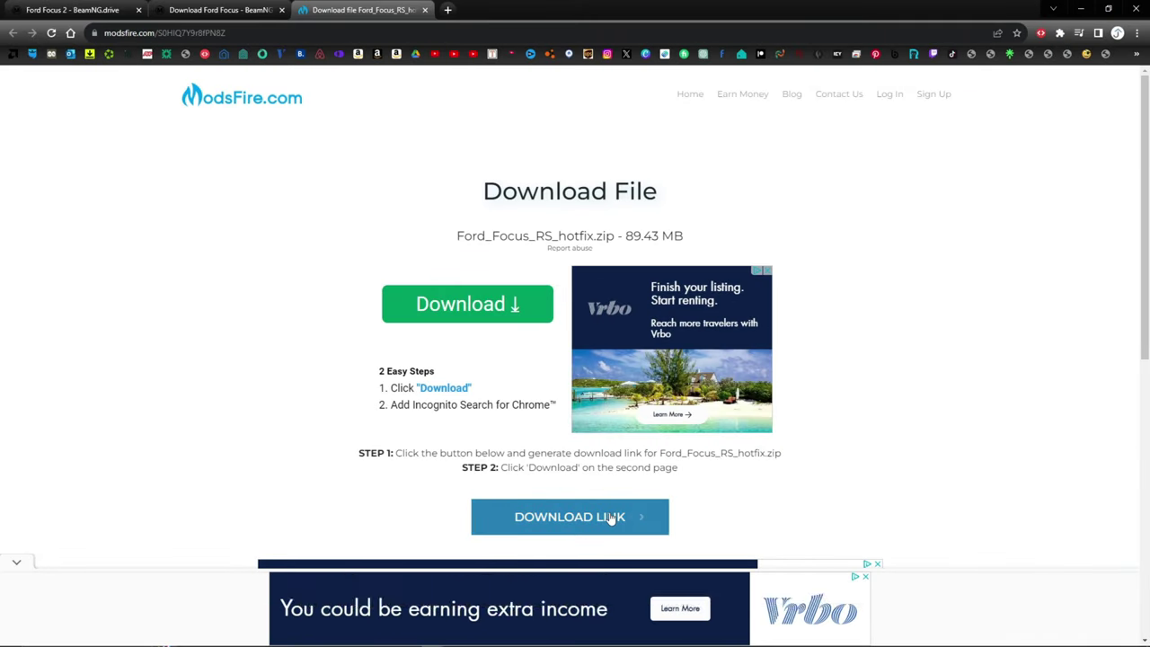
left_click(586, 525)
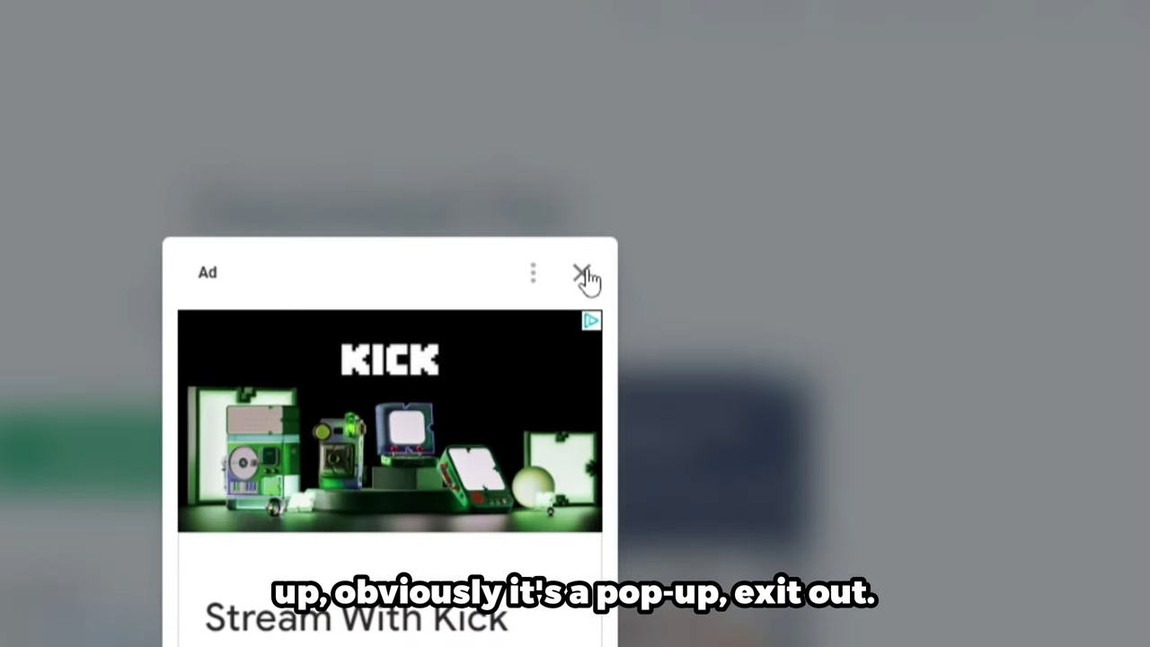
left_click(581, 273)
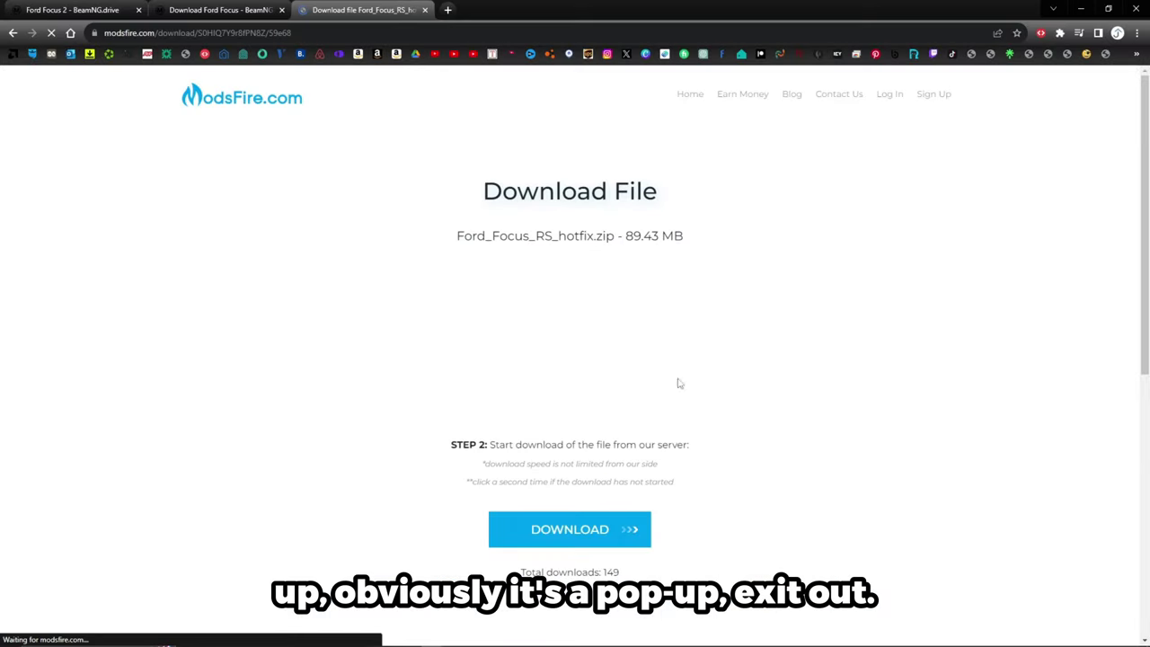
scroll(576, 530, "down", 1)
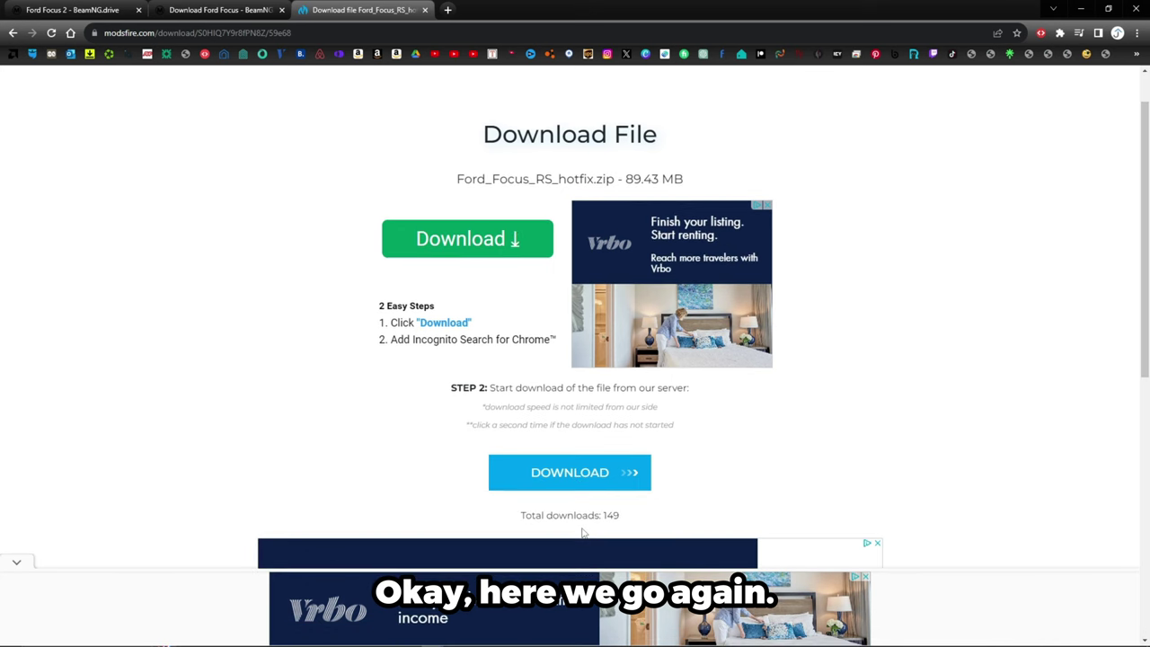
left_click(589, 476)
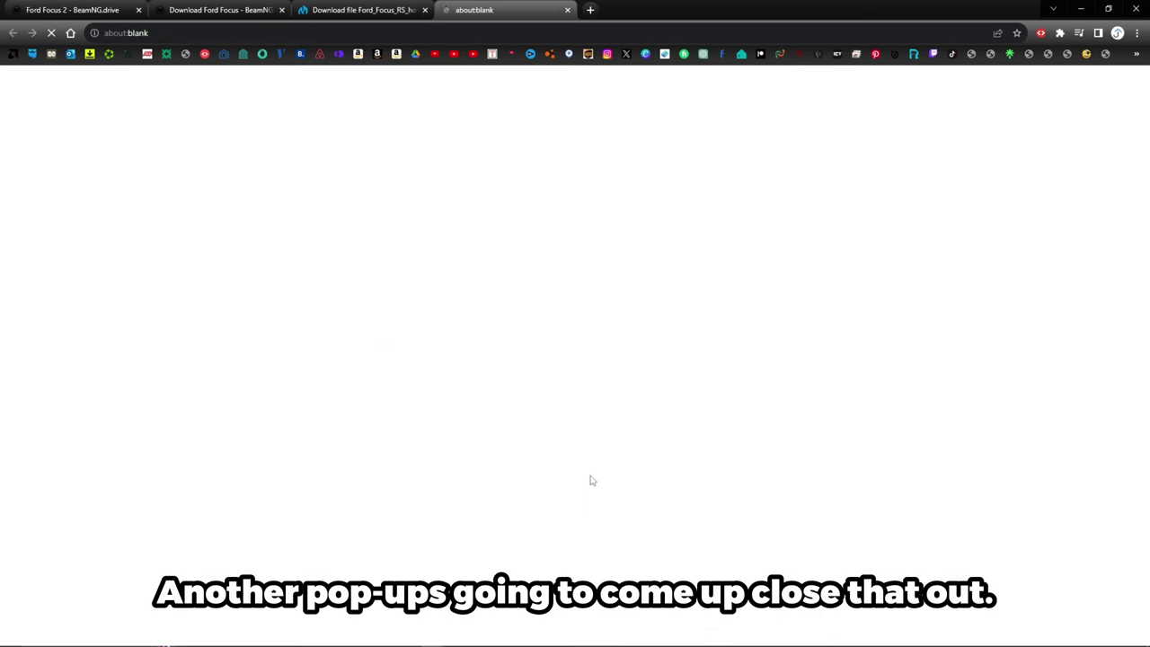
left_click(568, 10)
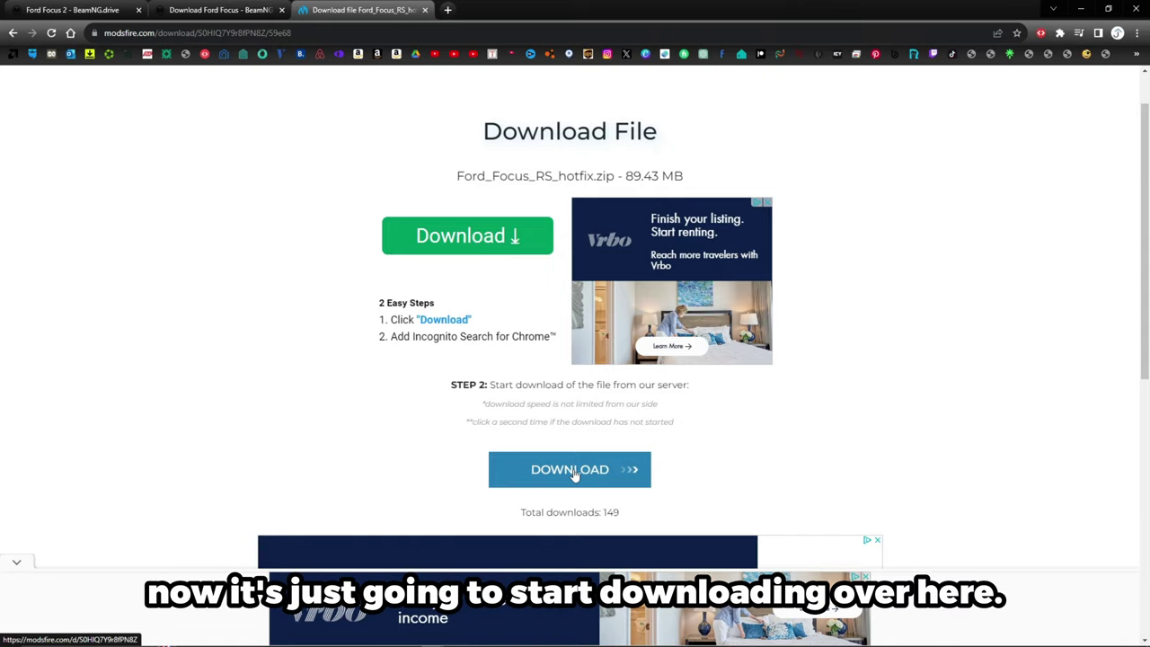
left_click(573, 475)
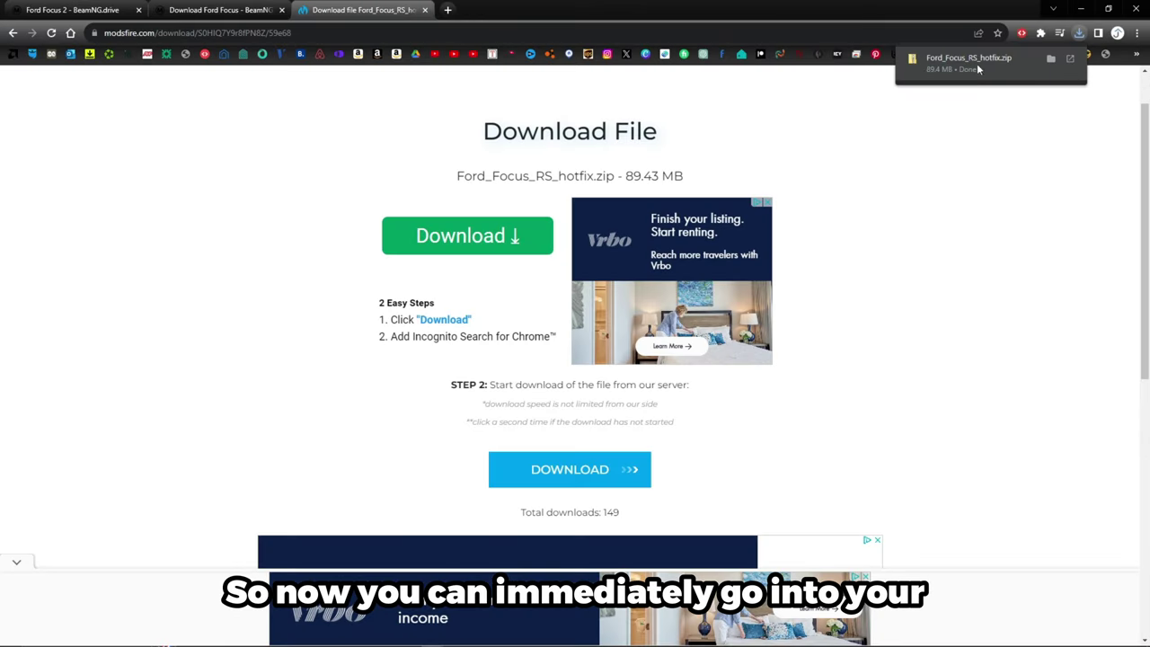
Step: Show the downloaded Ford_Focus_RS_hotfix zip in the Downloads folder, then minimize that window
left_click(1052, 59)
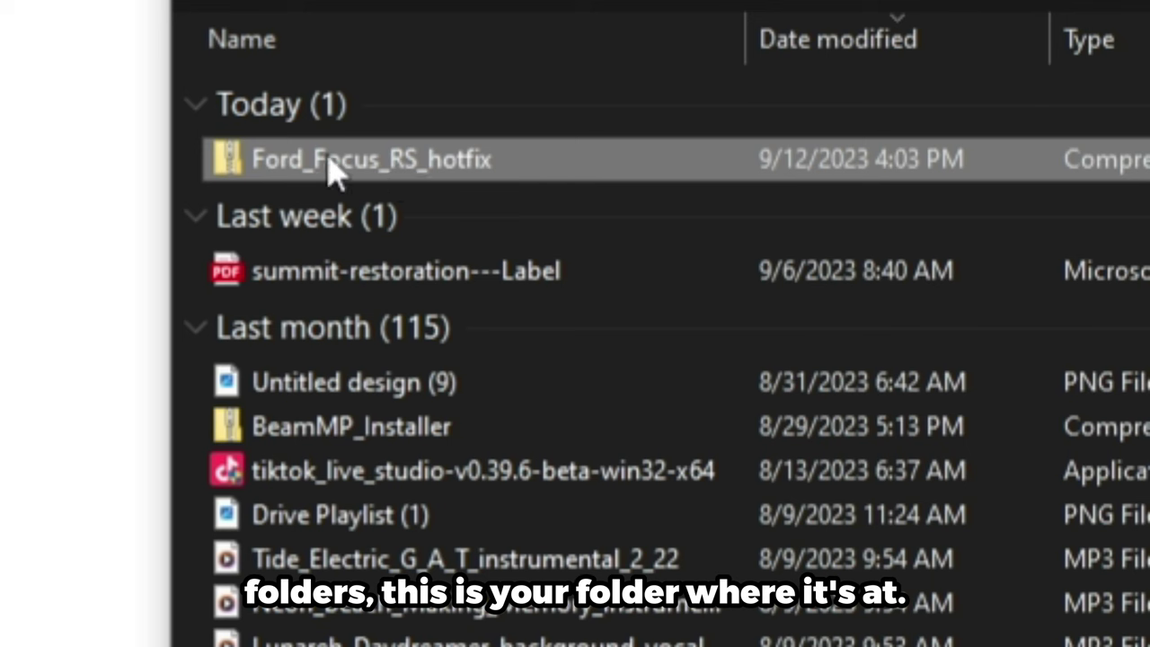
mouse_move(338, 171)
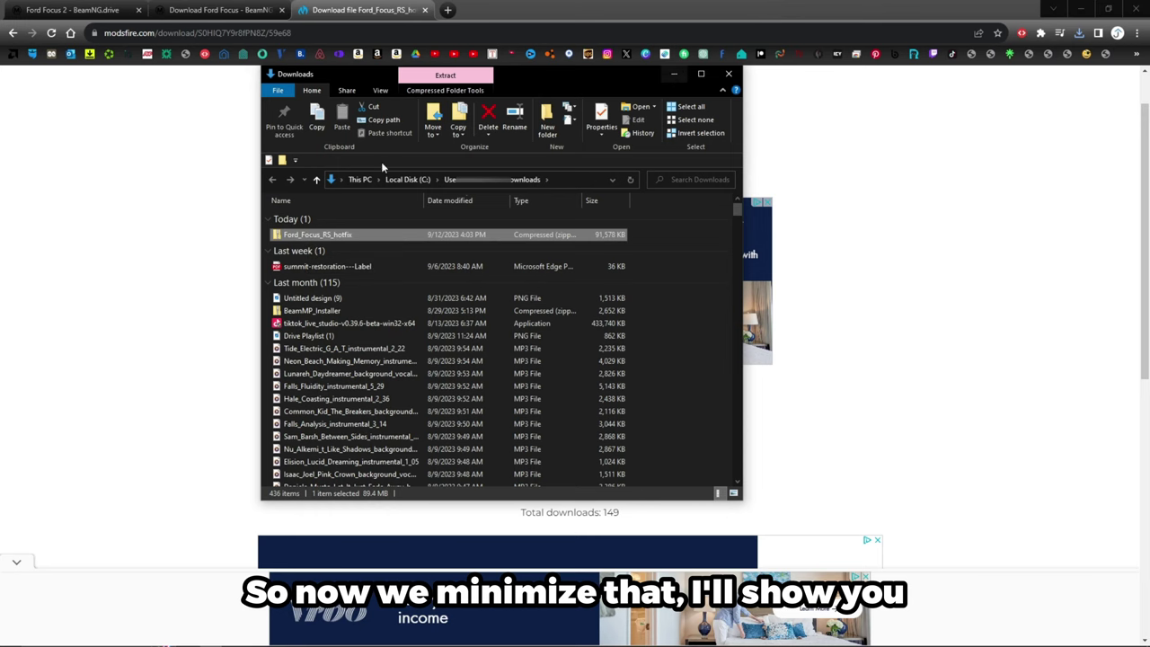
left_click(676, 75)
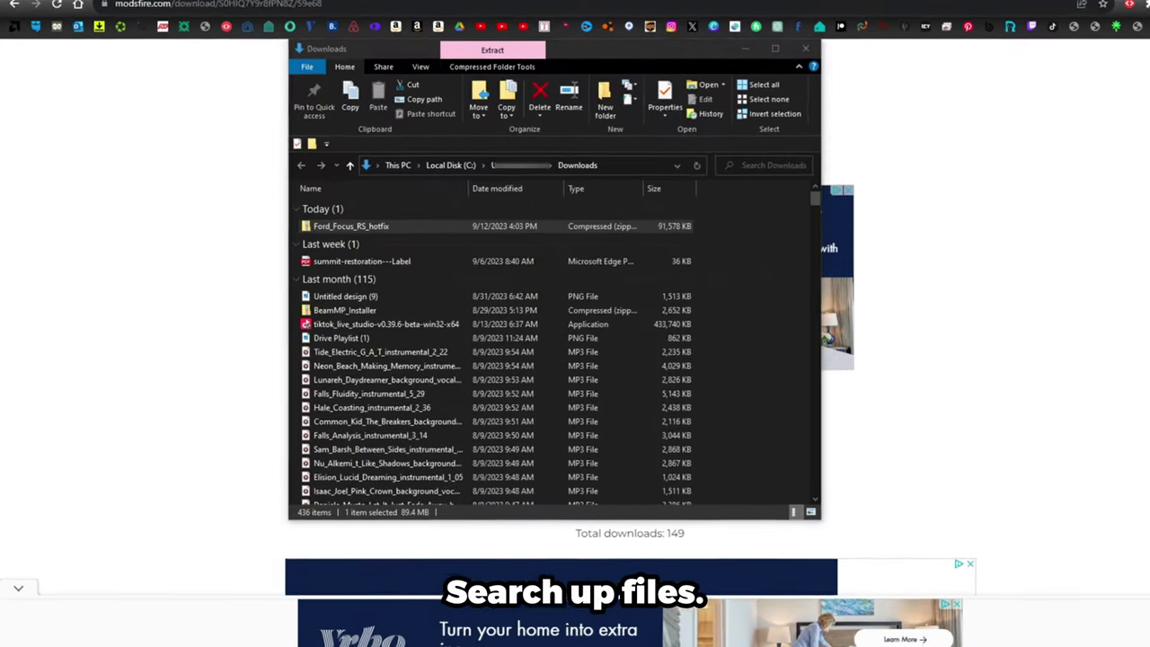
Step: Search Windows for 'beam' and follow the 'moved here' shortcuts into the BeamNG.drive 0.29 folder
key("super")
type("beam")
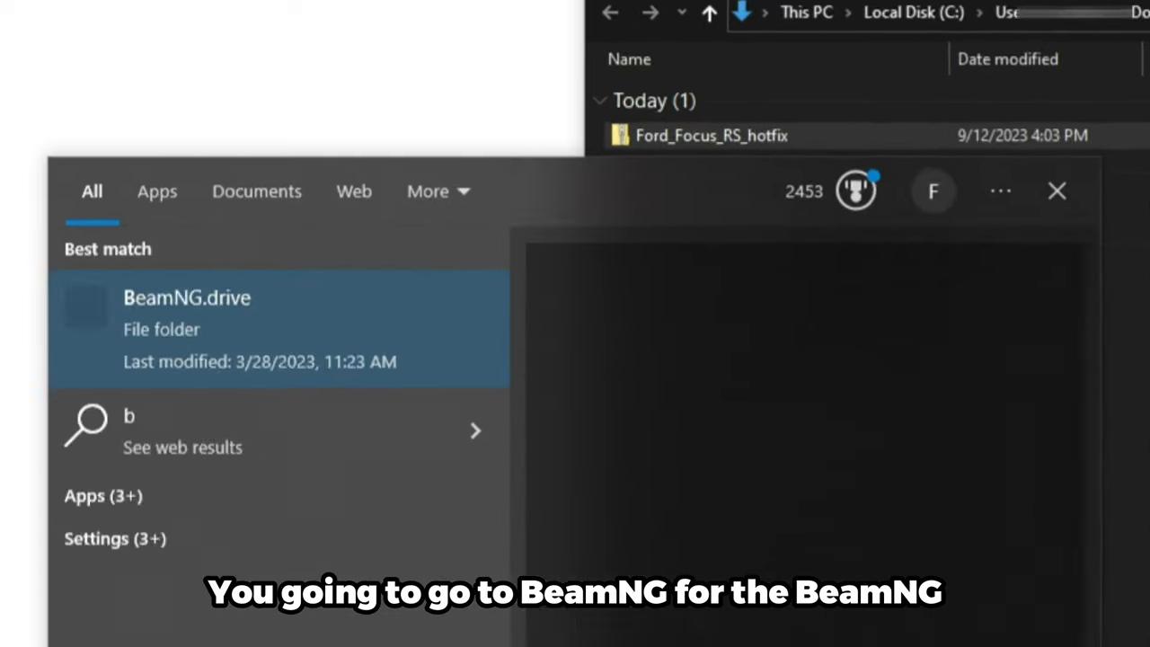
key("Return")
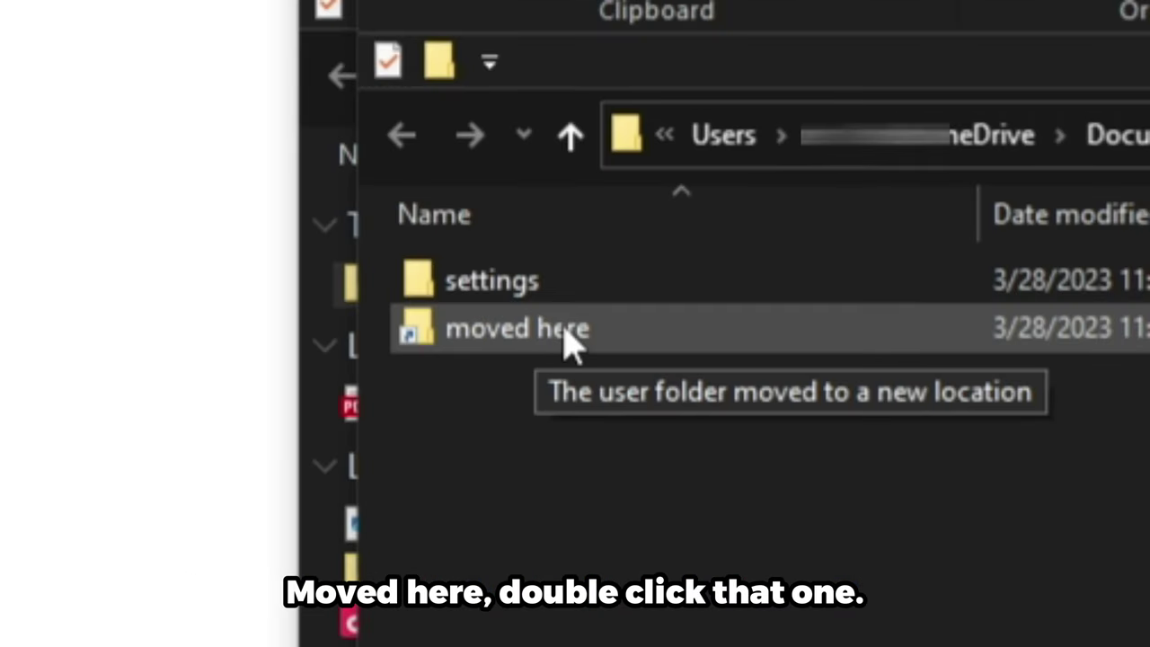
double_click(595, 339)
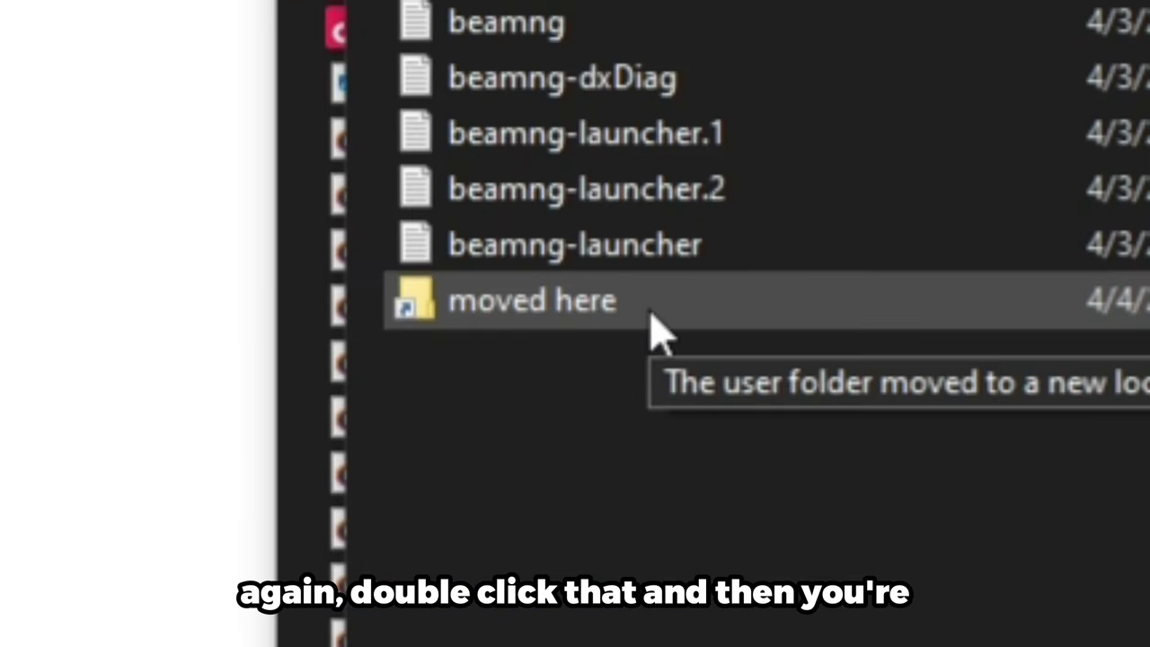
double_click(618, 314)
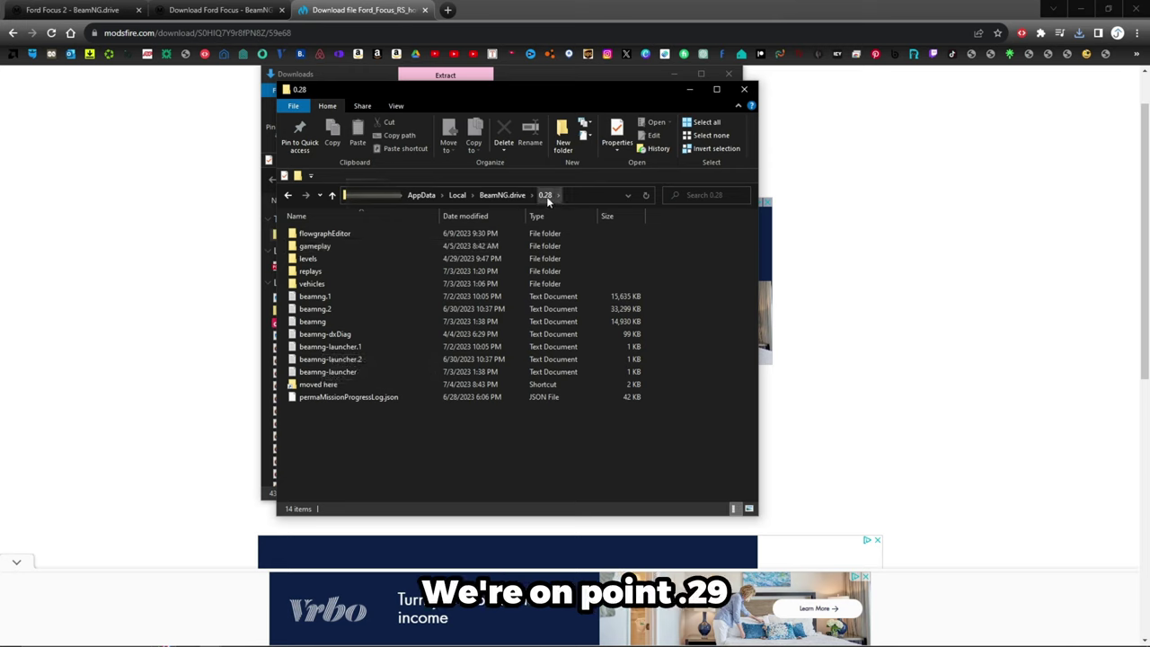
double_click(337, 385)
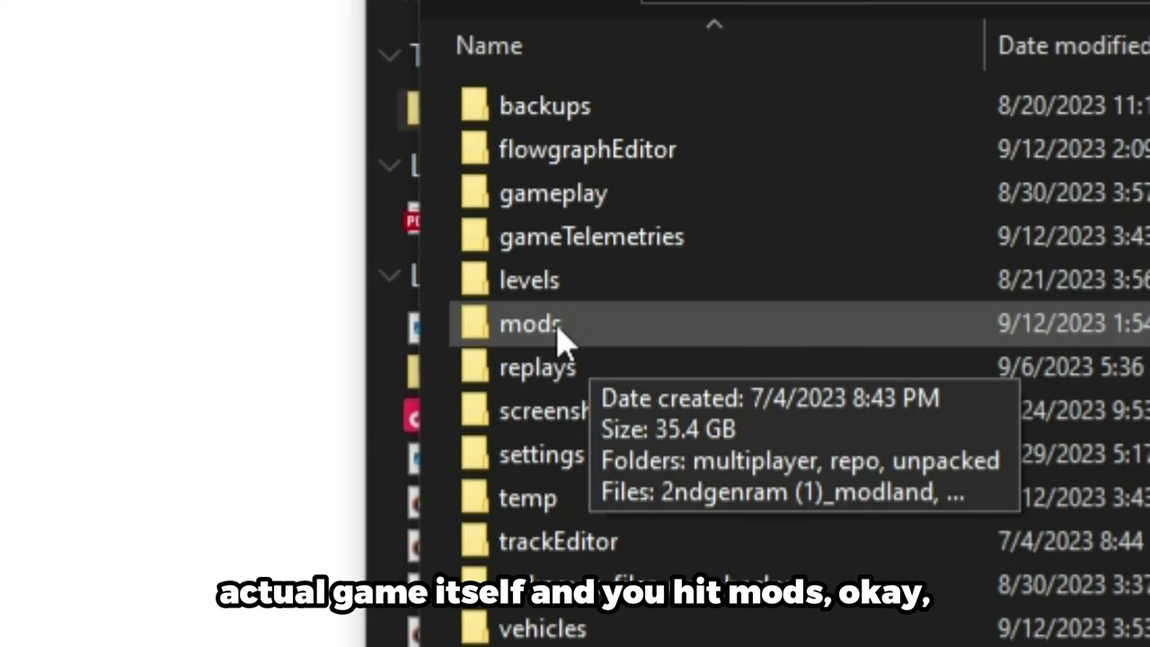
Step: Open the mods folder and browse its 246 items
left_click(566, 331)
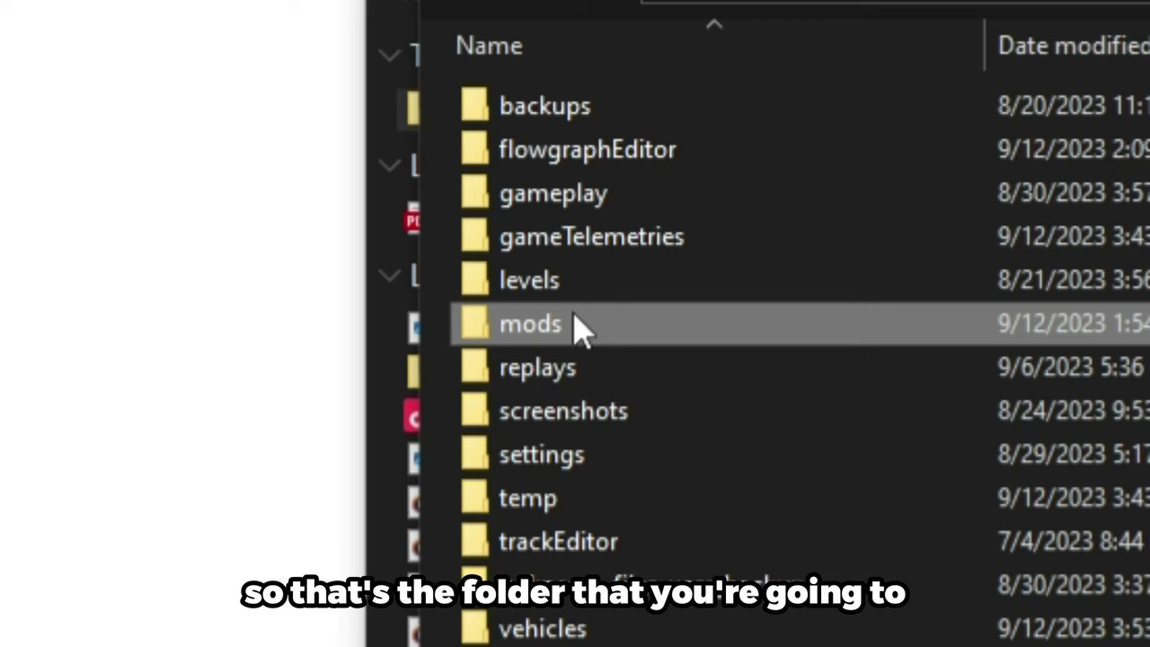
mouse_move(578, 325)
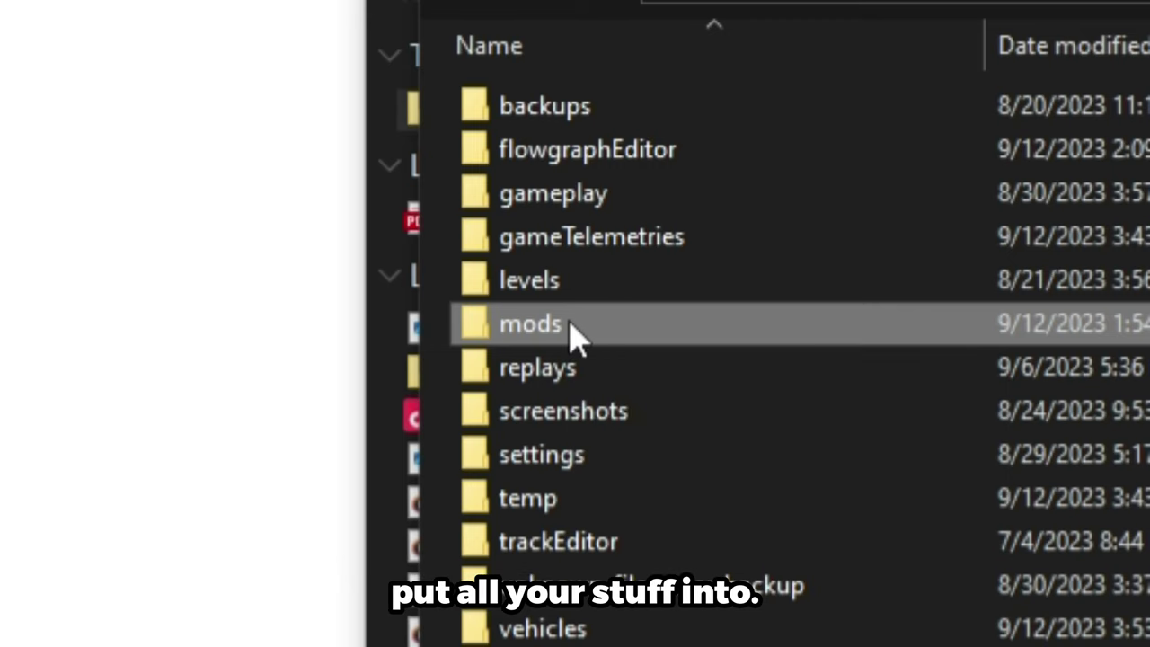
double_click(575, 330)
scroll(548, 209, "down", 15)
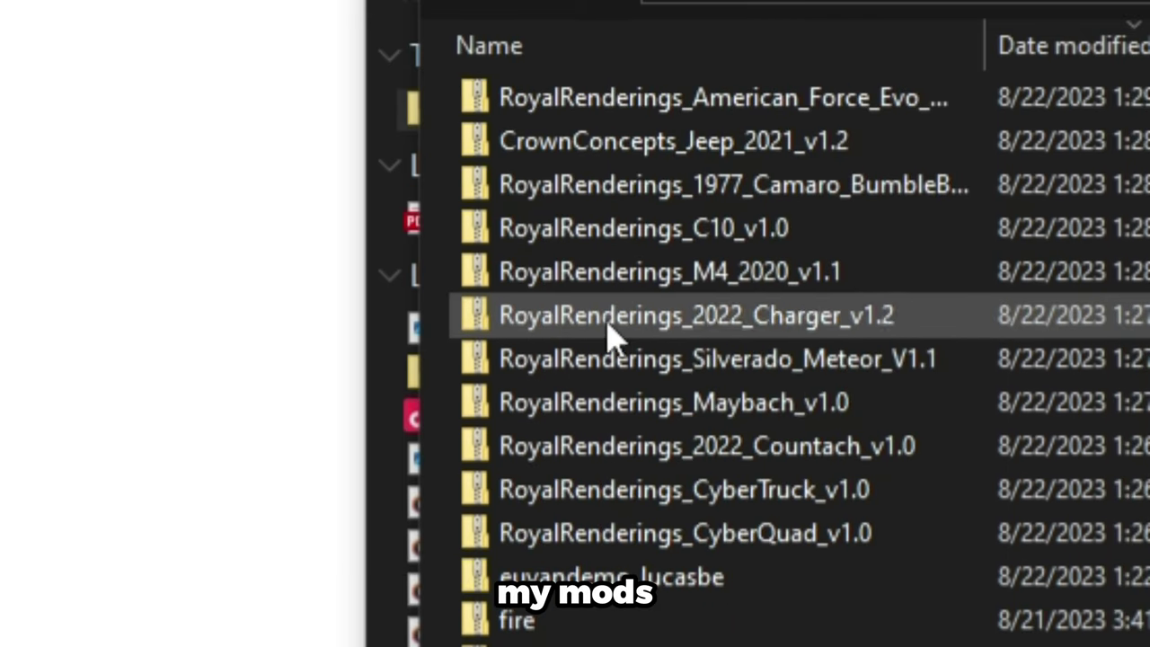
scroll(669, 620, "down", 20)
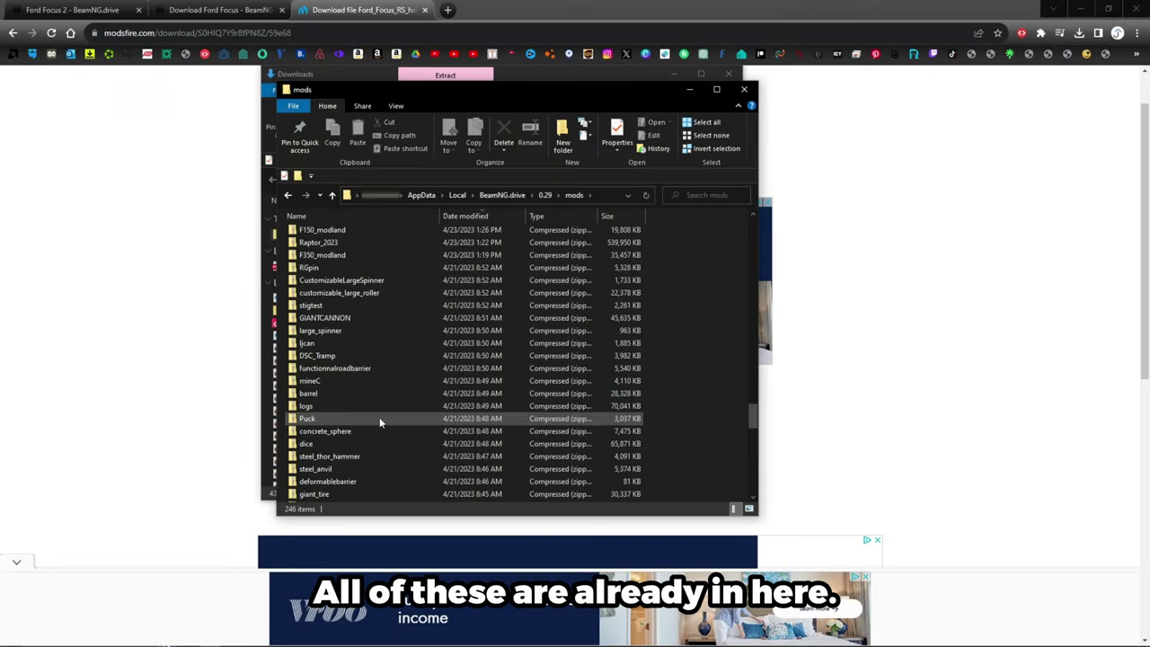
scroll(380, 381, "up", 10)
scroll(380, 381, "up", 7)
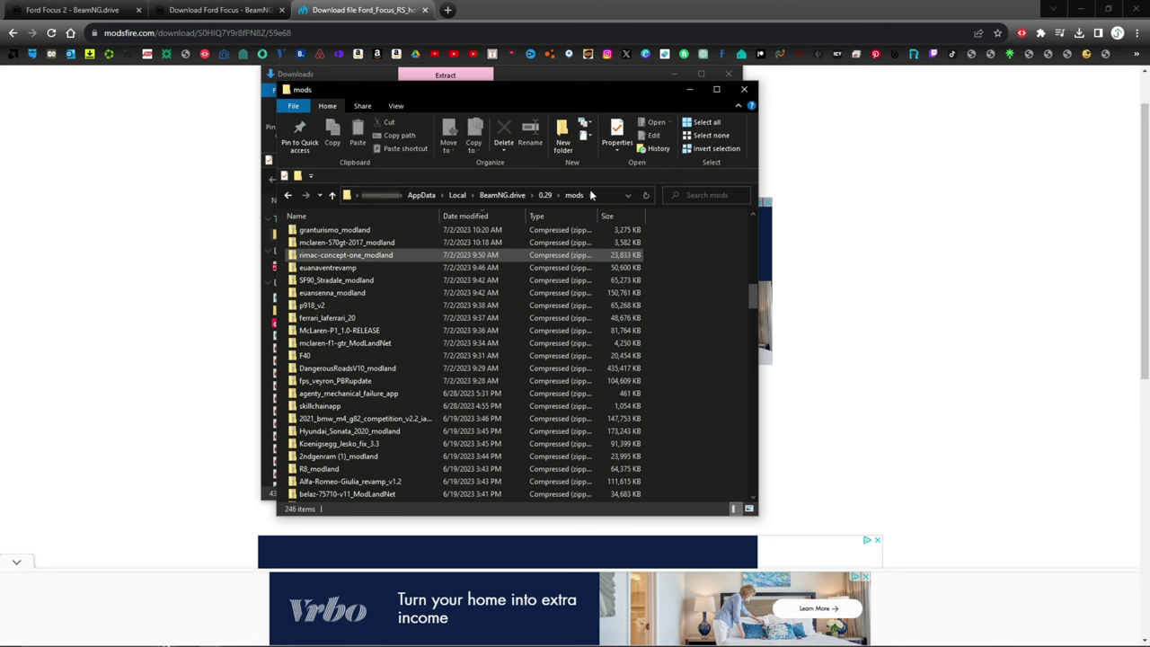
Step: Place the window beside Downloads, return to 0.29, and bring up the mods folder's actions
left_click_drag(568, 88, 883, 83)
scroll(836, 220, "up", 10)
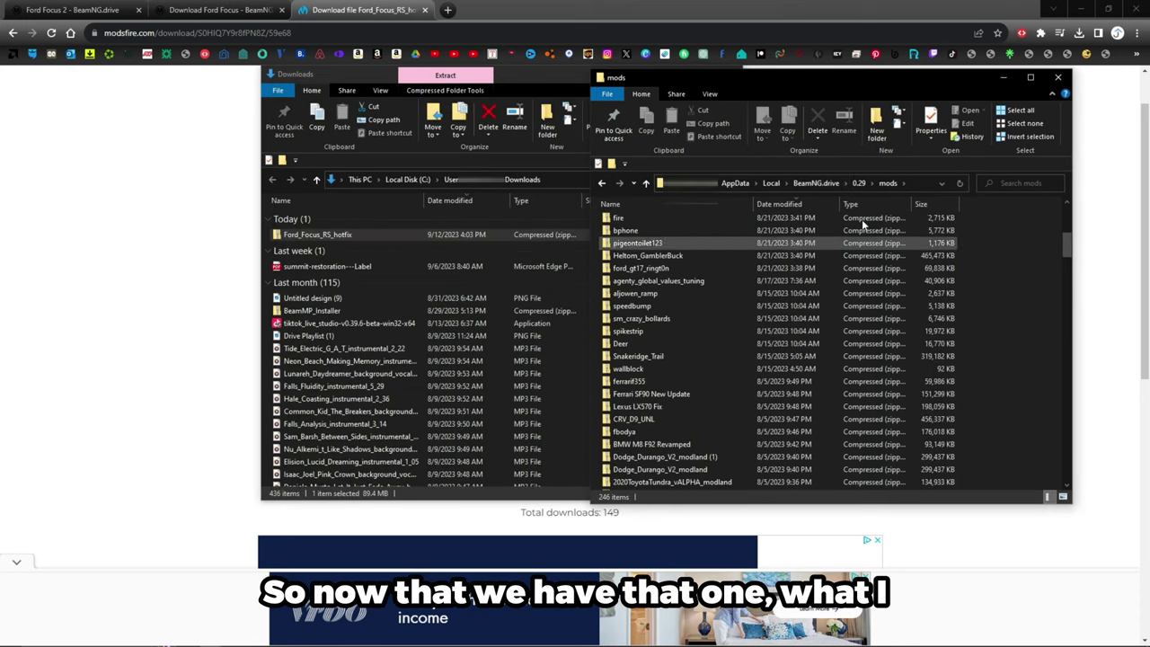
left_click(860, 183)
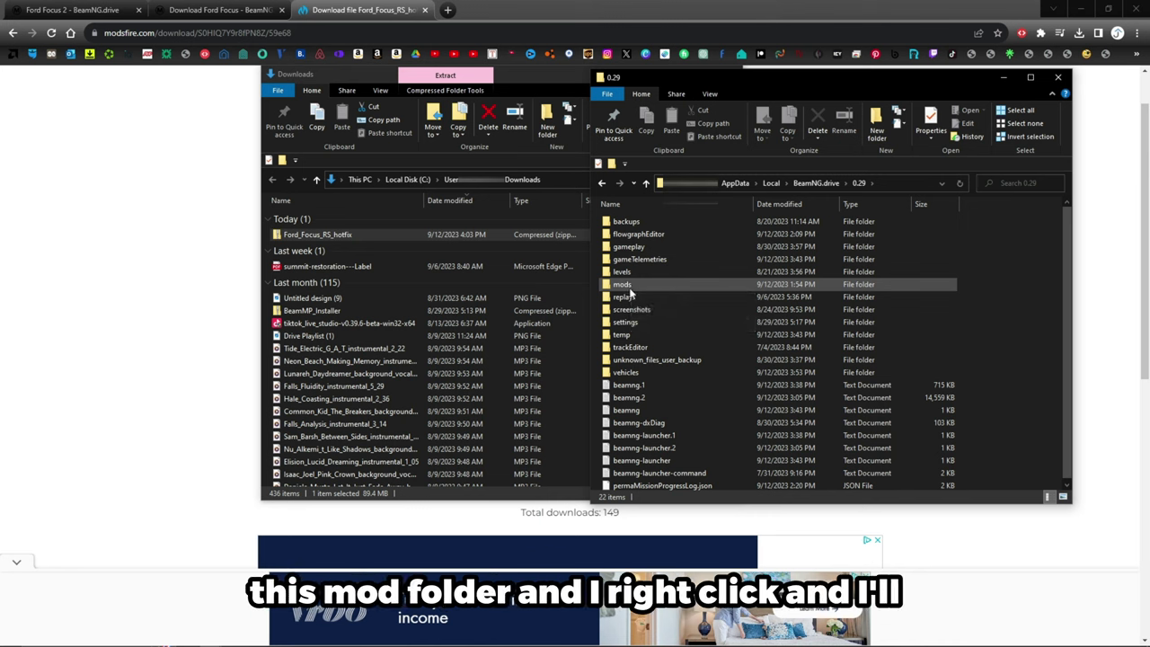
right_click(630, 286)
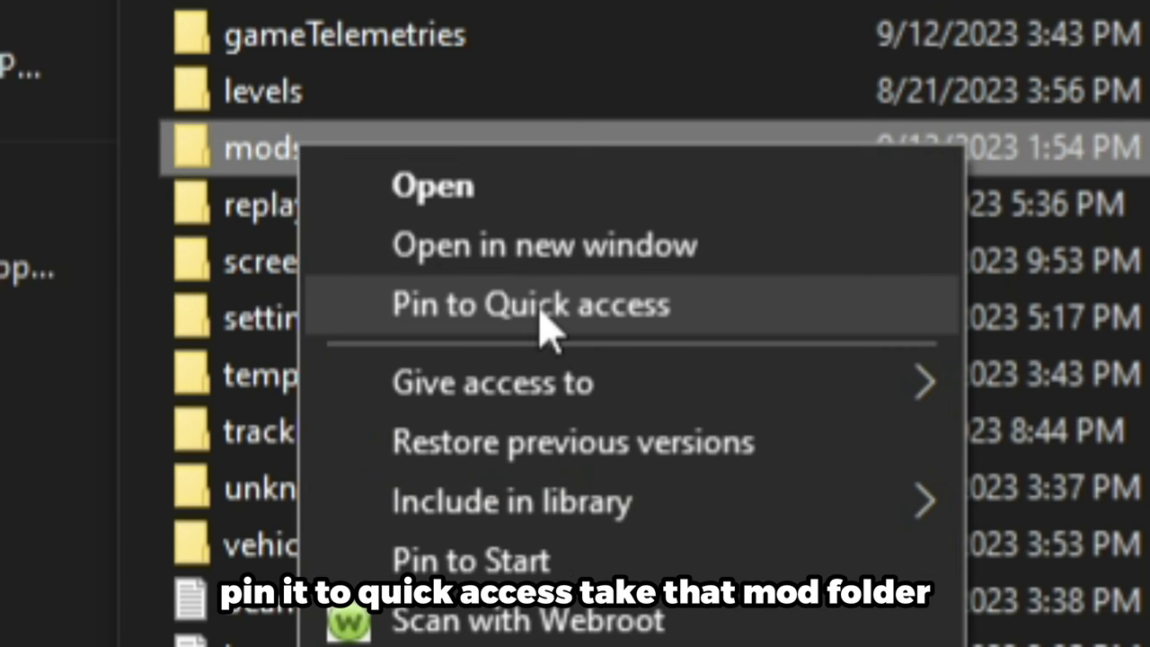
Step: Pin the mods folder to Quick access and move Ford_Focus_RS_hotfix from Downloads into it
left_click(542, 310)
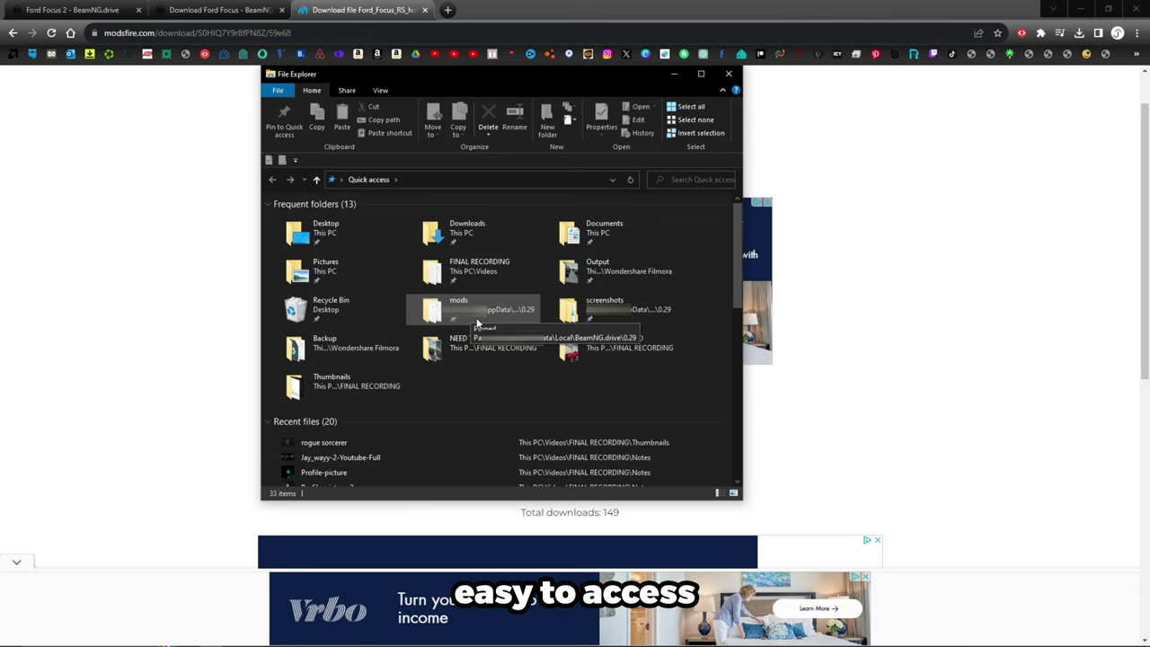
double_click(484, 323)
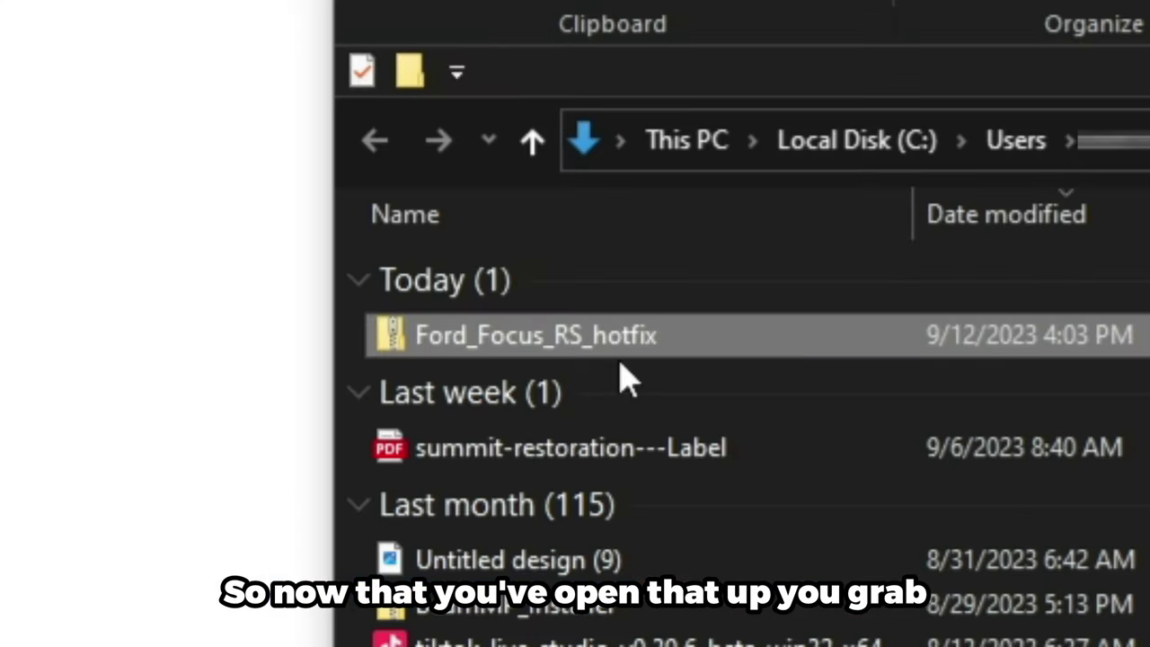
left_click(611, 349)
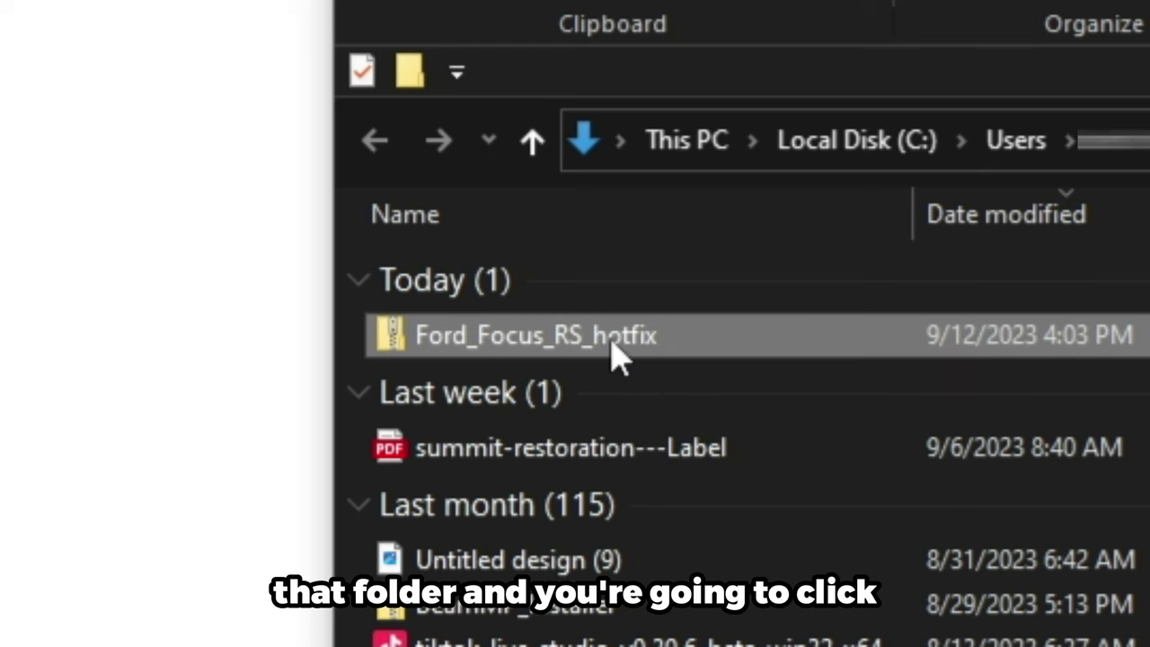
left_click(750, 344)
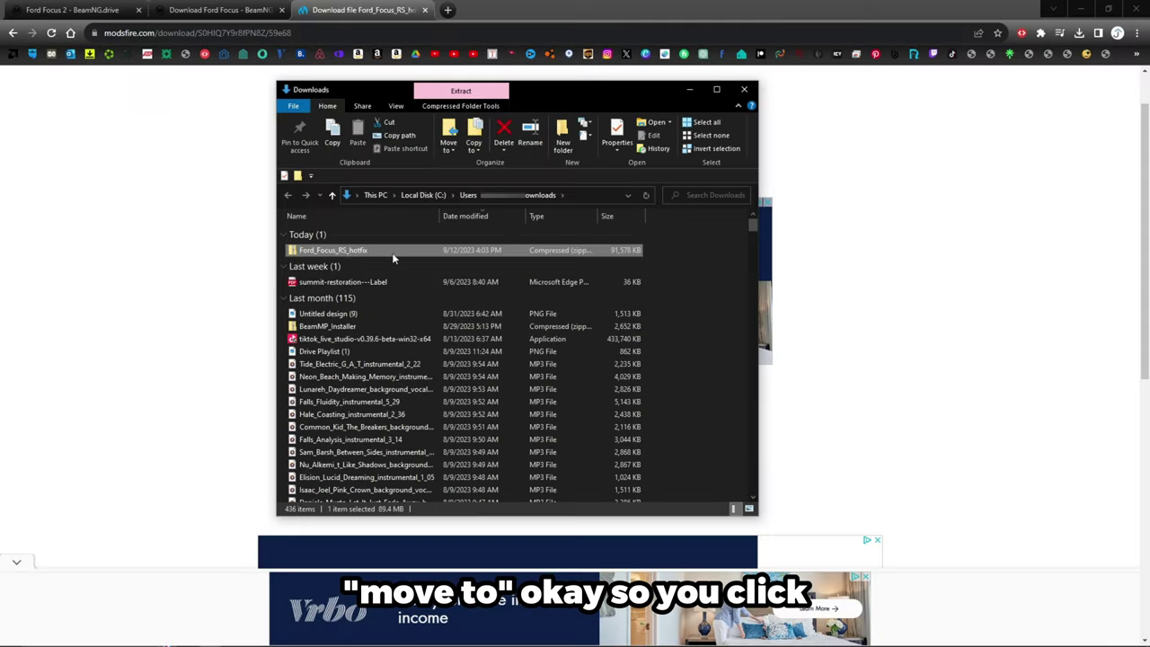
left_click(454, 137)
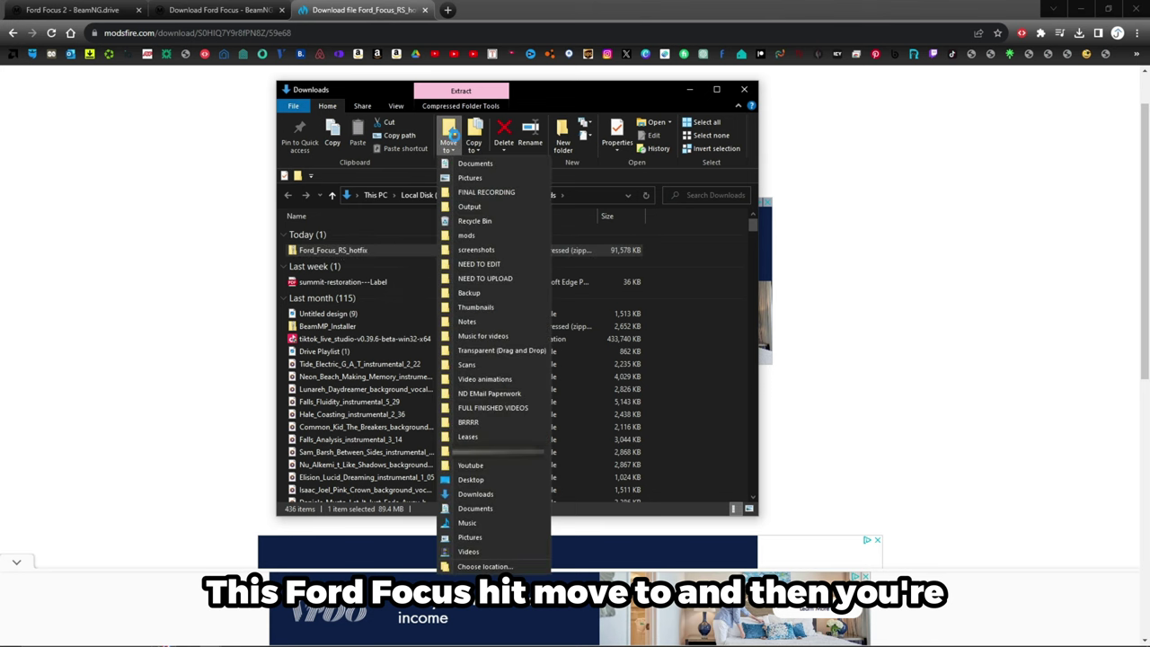
left_click(477, 237)
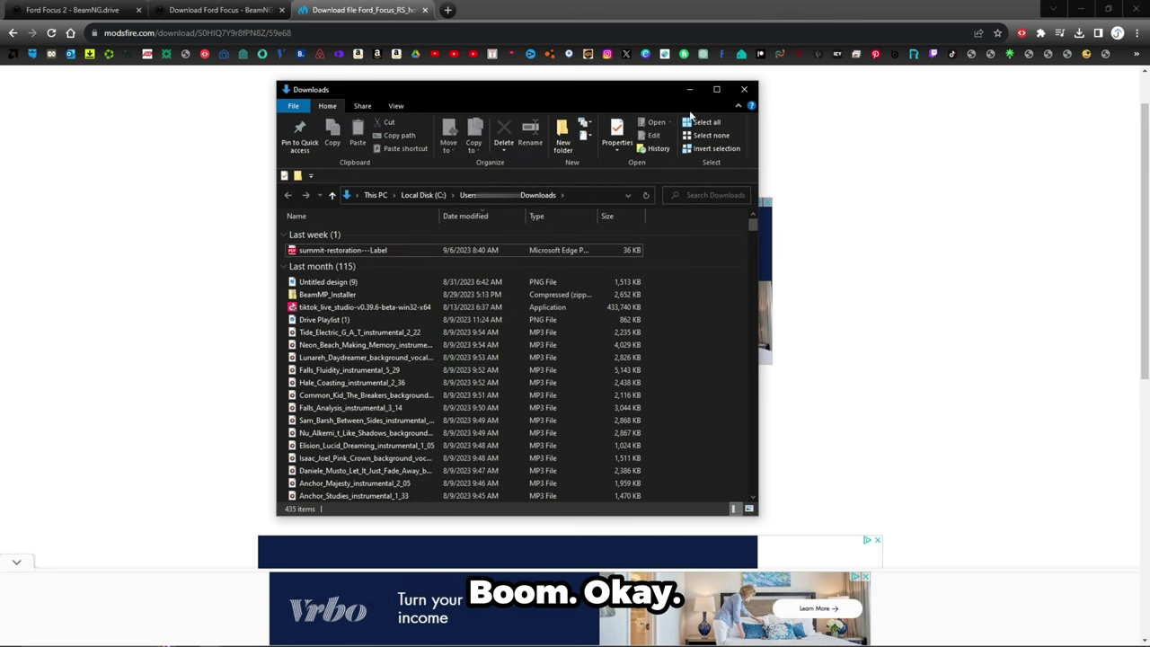
left_click(693, 93)
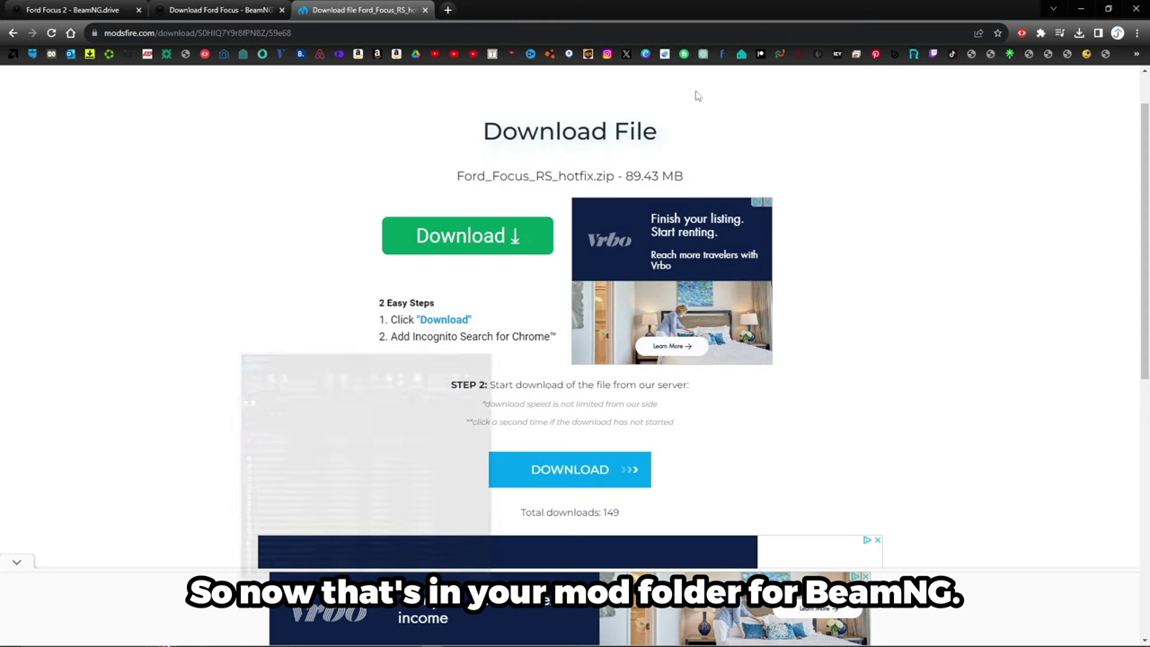
left_click(72, 9)
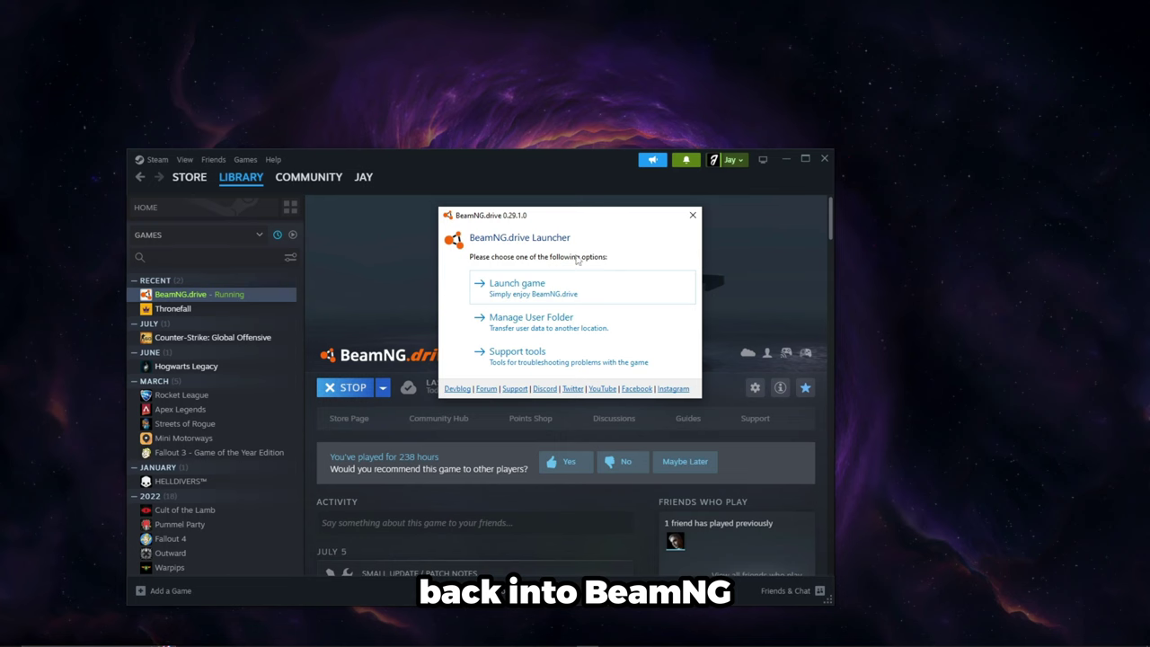
Step: Relaunch BeamNG.drive and start a Freeroam session on the West Coast, USA map
left_click(542, 275)
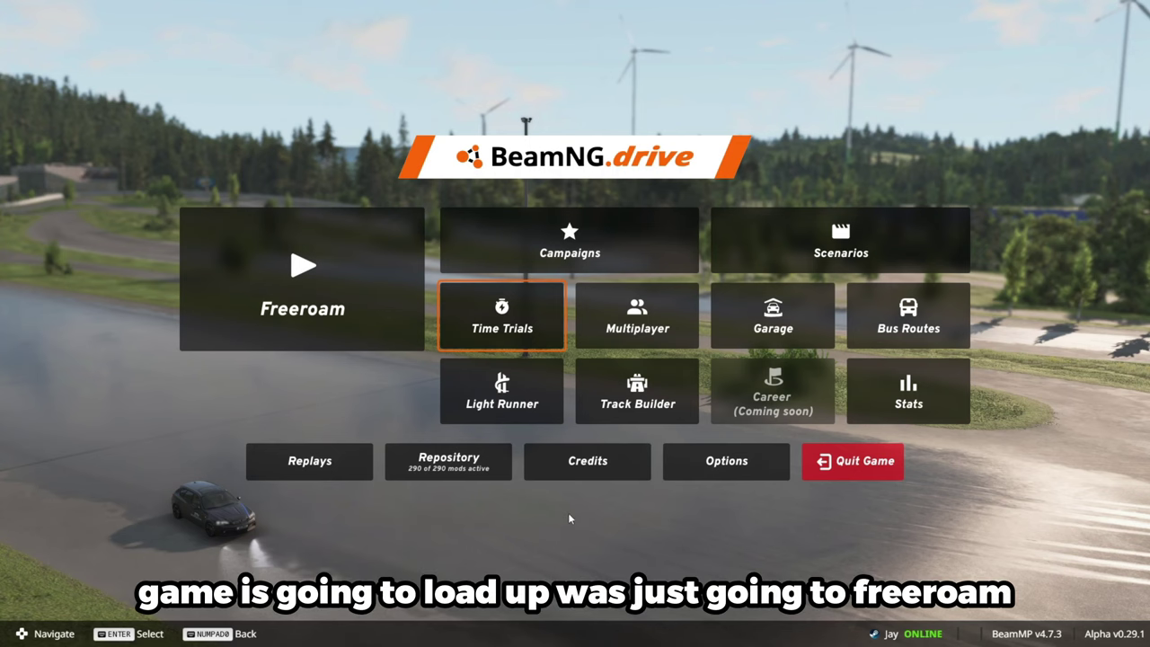
left_click(331, 284)
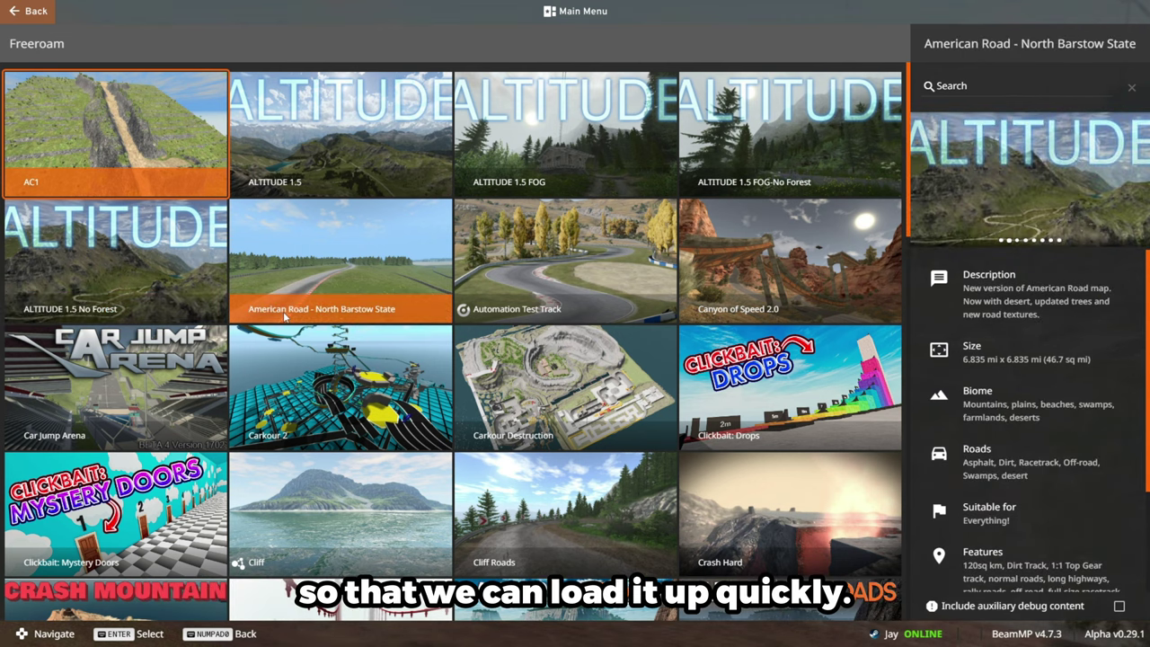
scroll(285, 317, "down", 15)
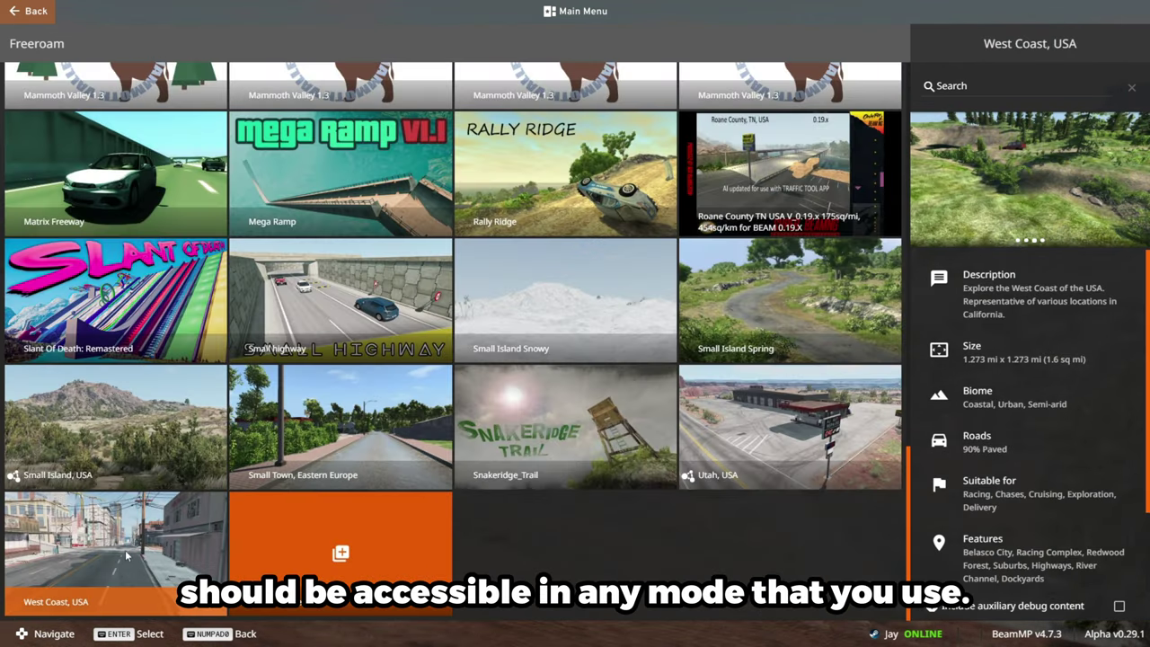
left_click(126, 556)
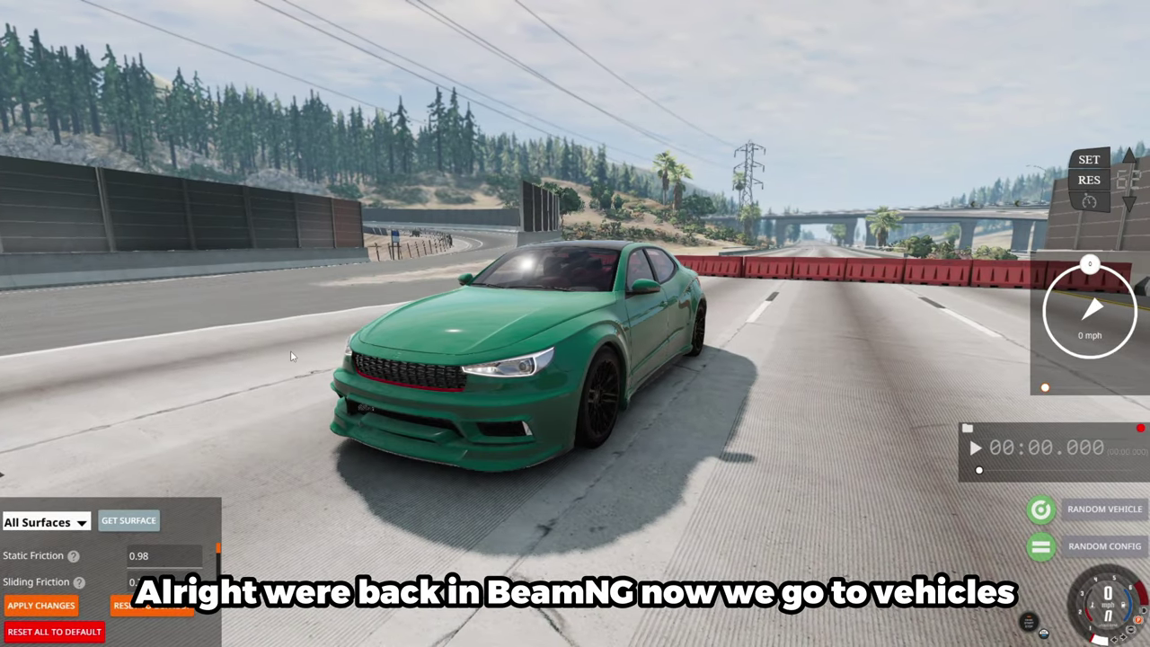
Step: Search the vehicle list for 'ford' and spawn the Ford Focus MK2 mod car
key("ctrl+e")
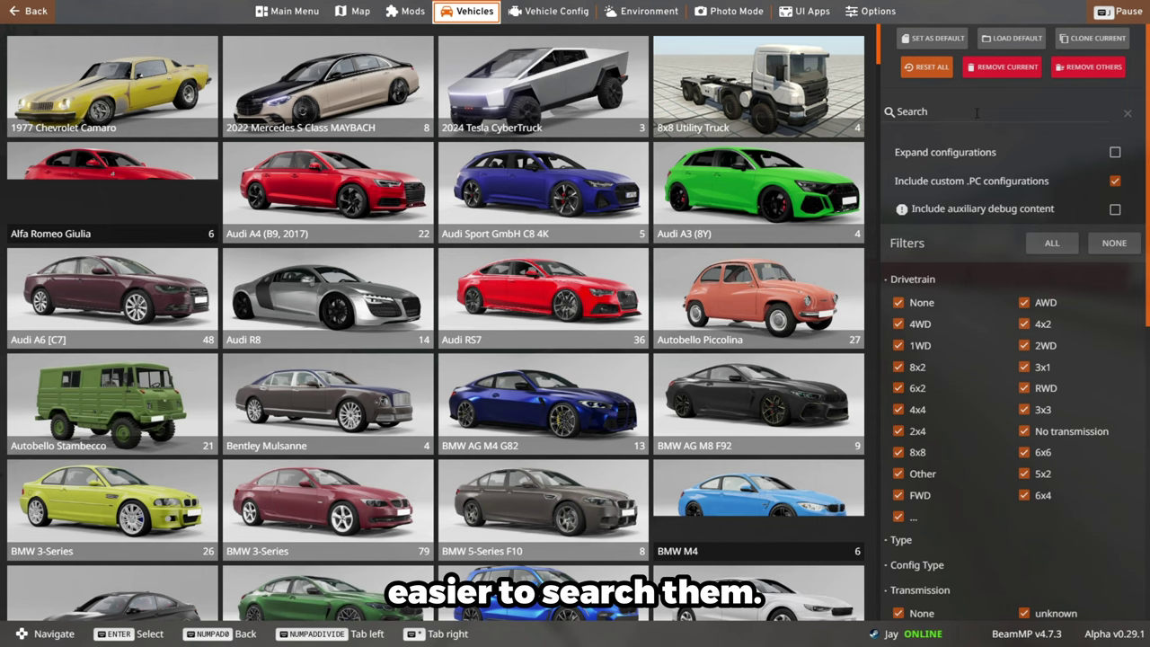
type("ford")
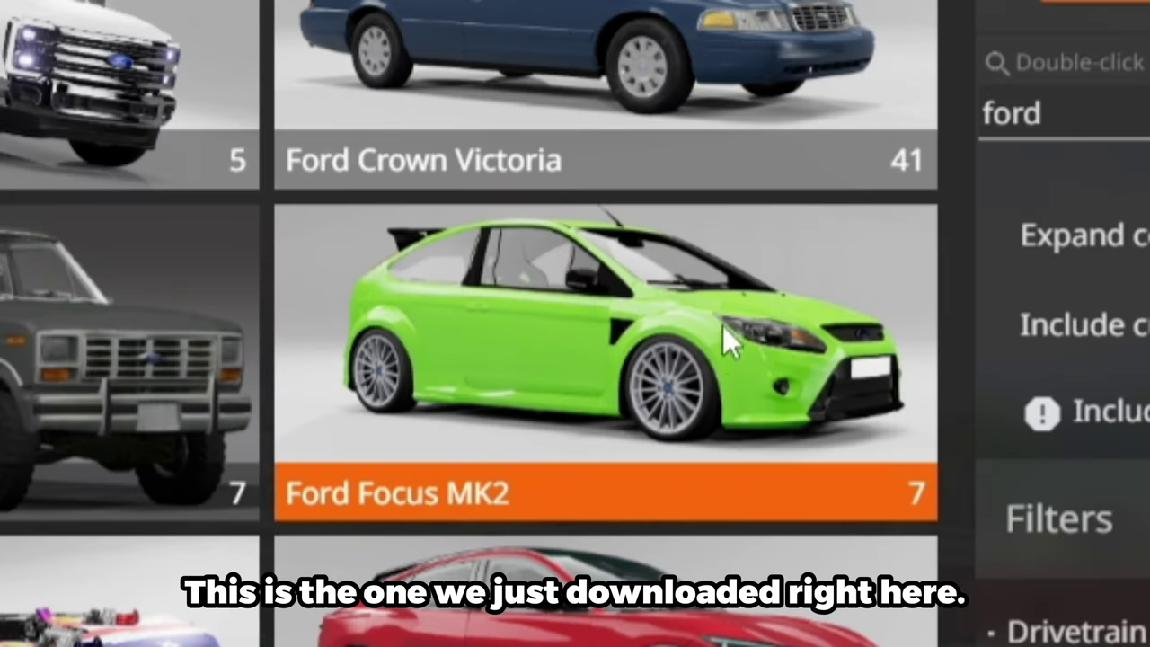
left_click(753, 382)
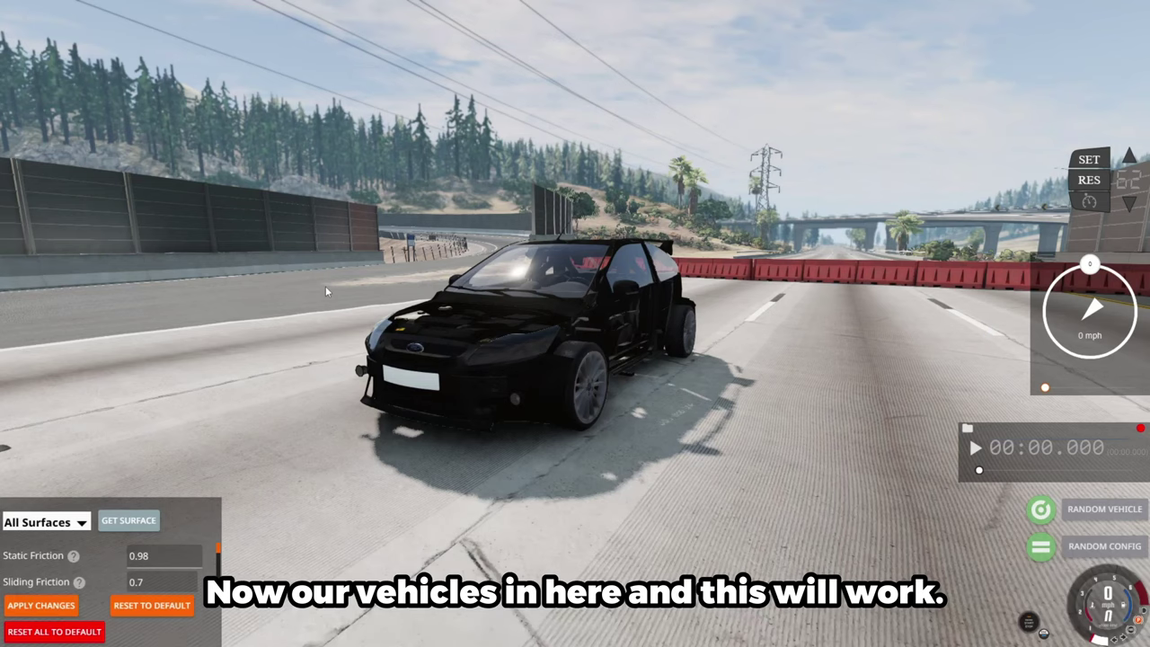
Step: Drive the green Focus down the highway and crash it into the toll booths
key("Up")
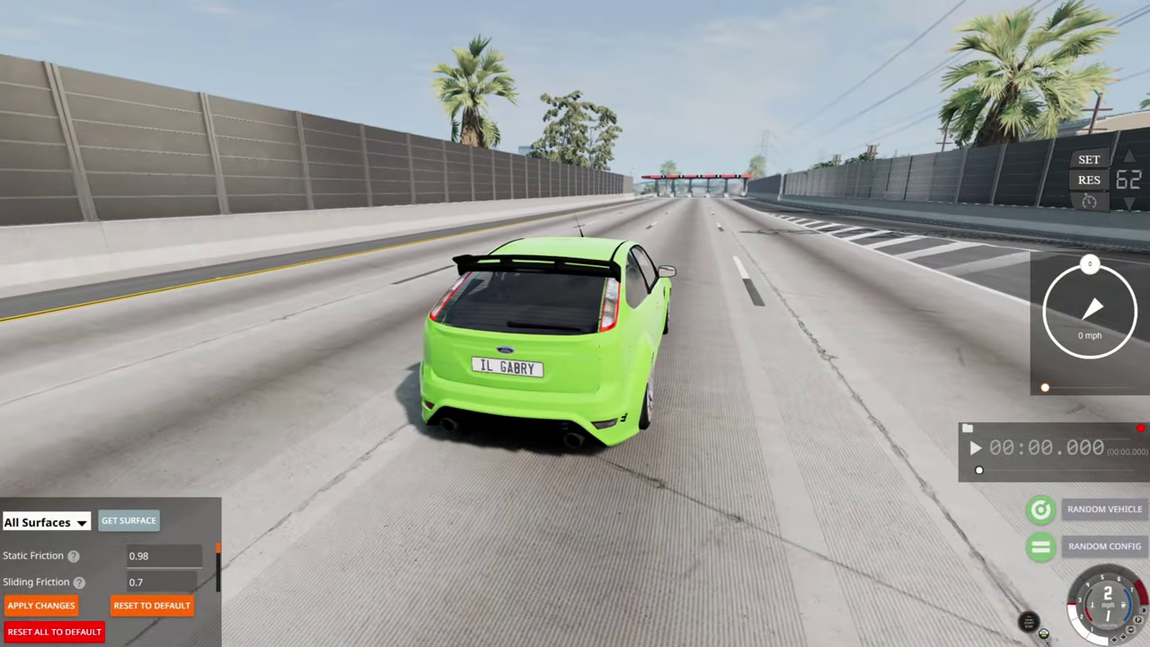
key("Right")
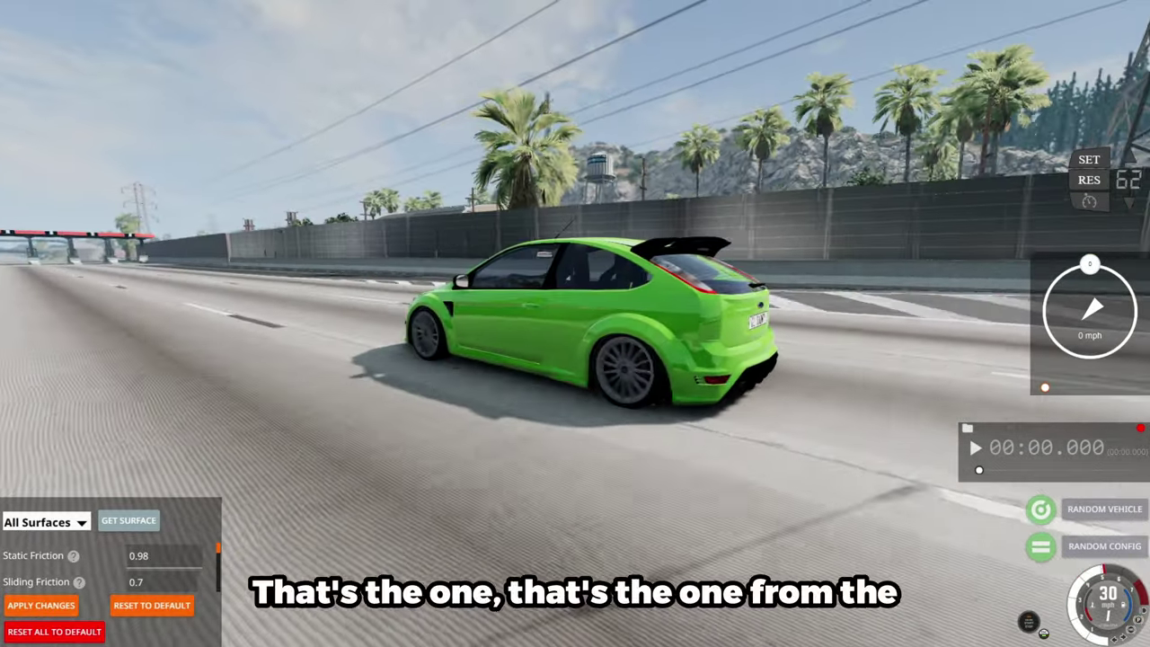
key("Up")
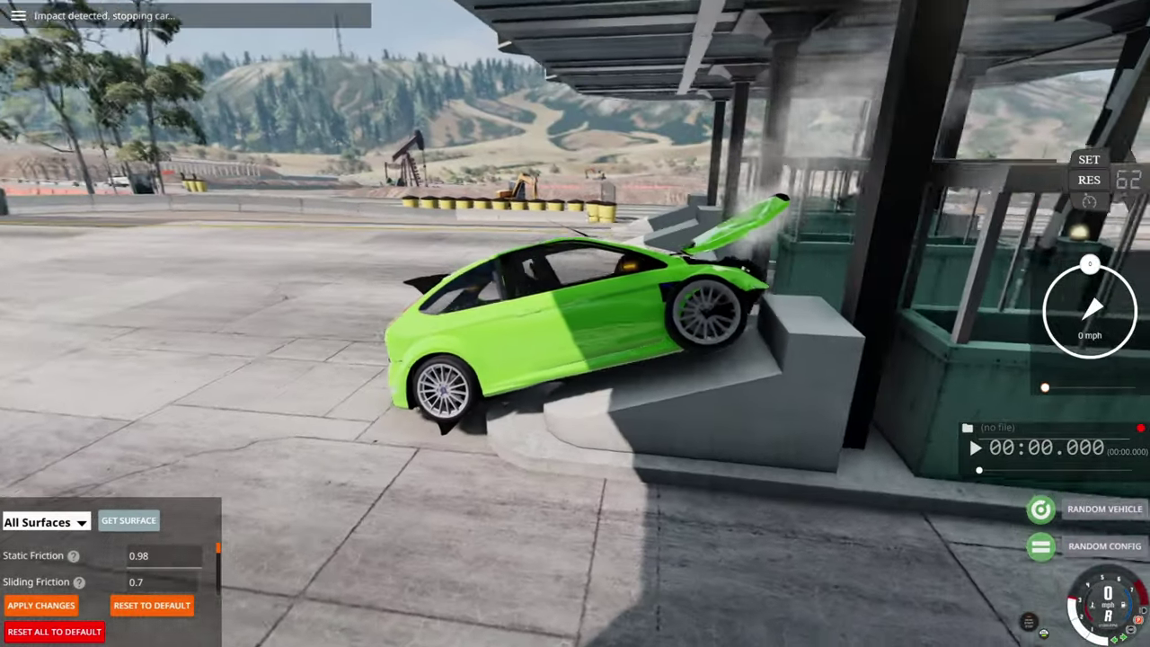
Step: Reset the crashed Focus with R, then drive off again and drift it sideways
key("r")
key("Up")
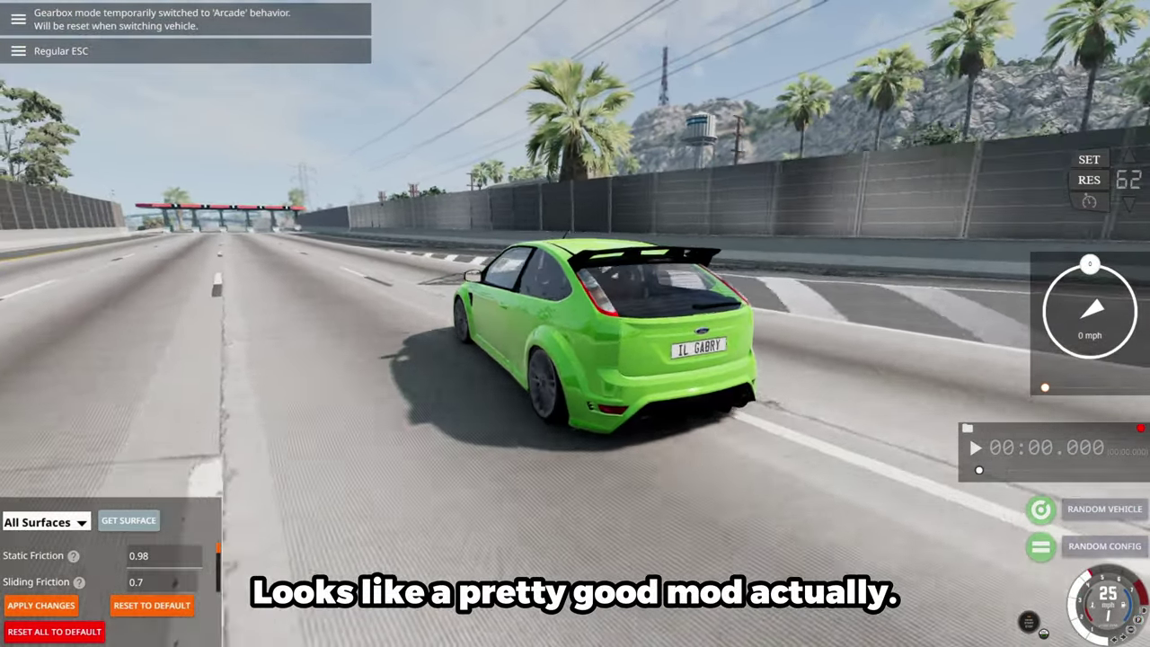
key("Left")
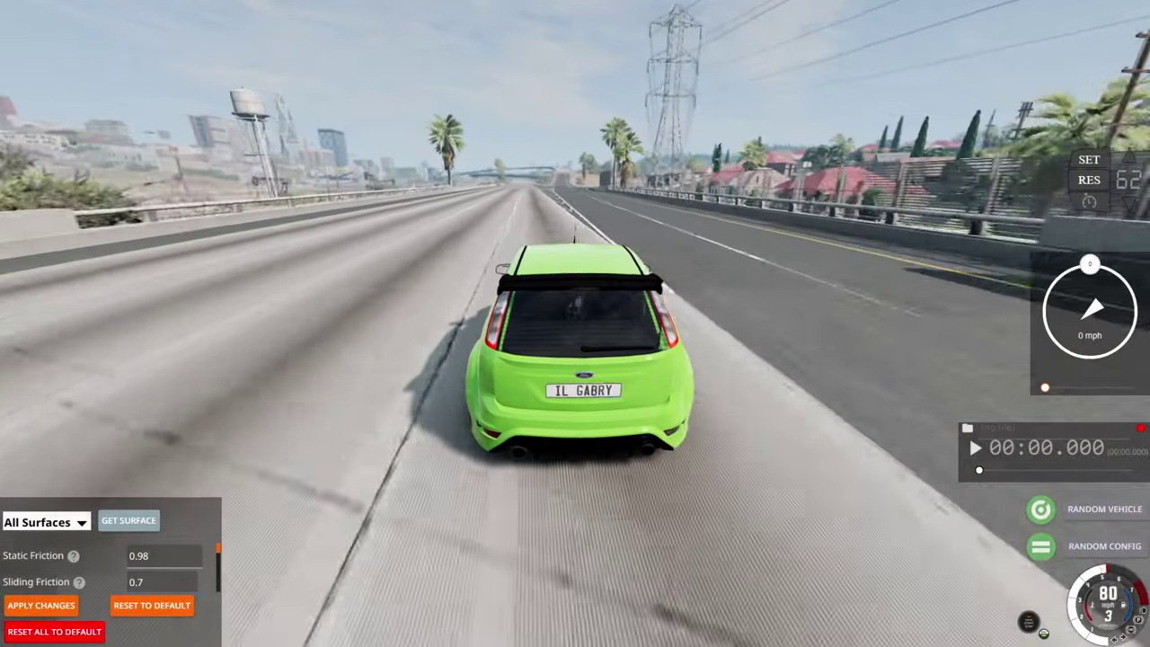
key("Right")
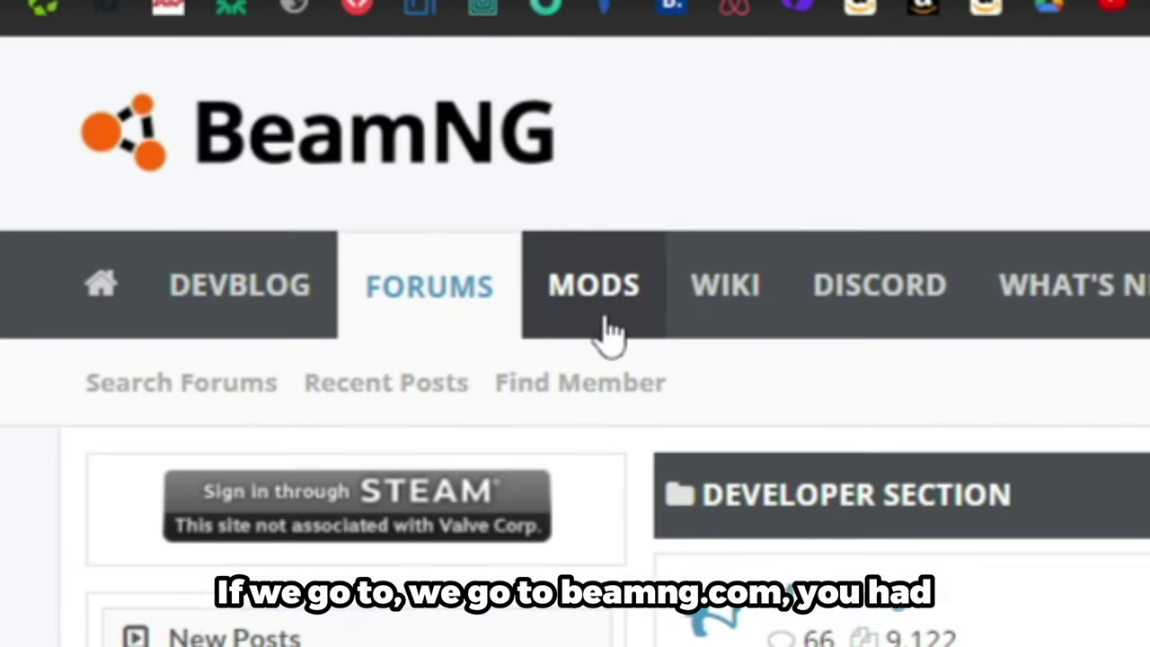
Step: Open the MODS section of beamng.com and look over the page
left_click(282, 153)
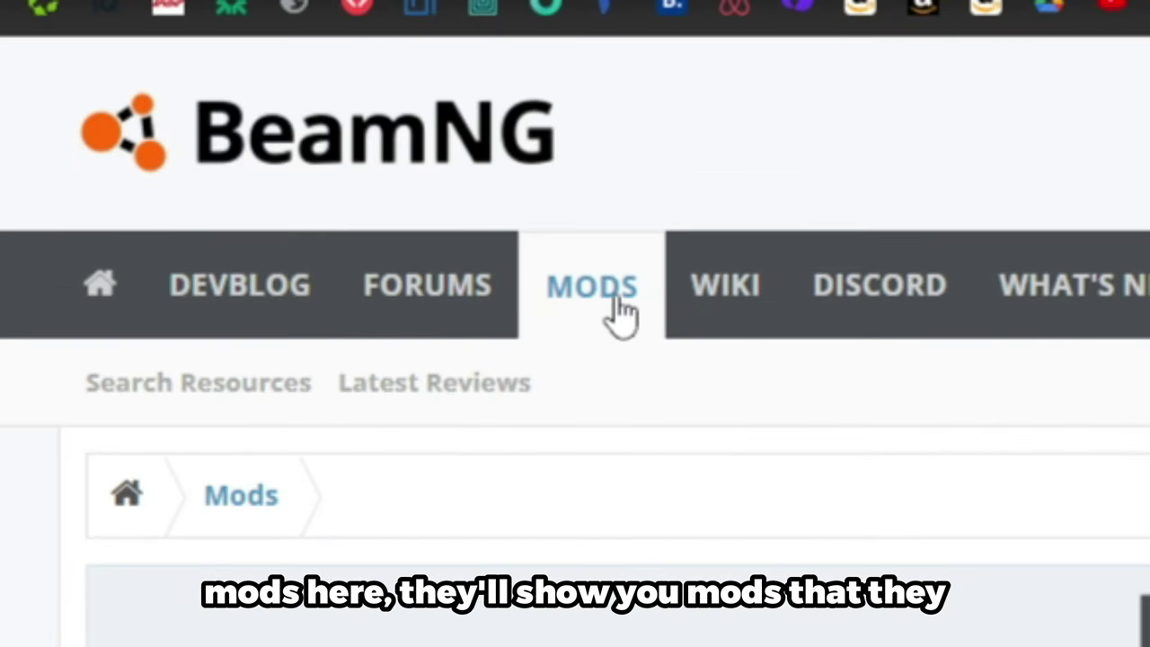
scroll(311, 388, "down", 2)
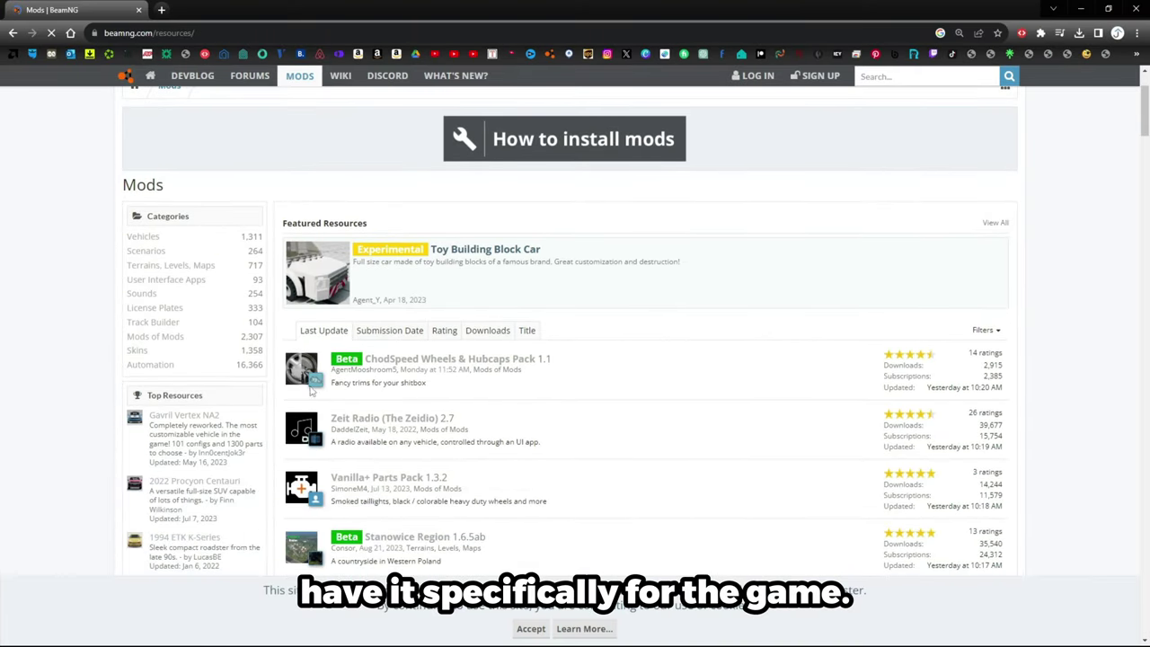
scroll(646, 247, "up", 2)
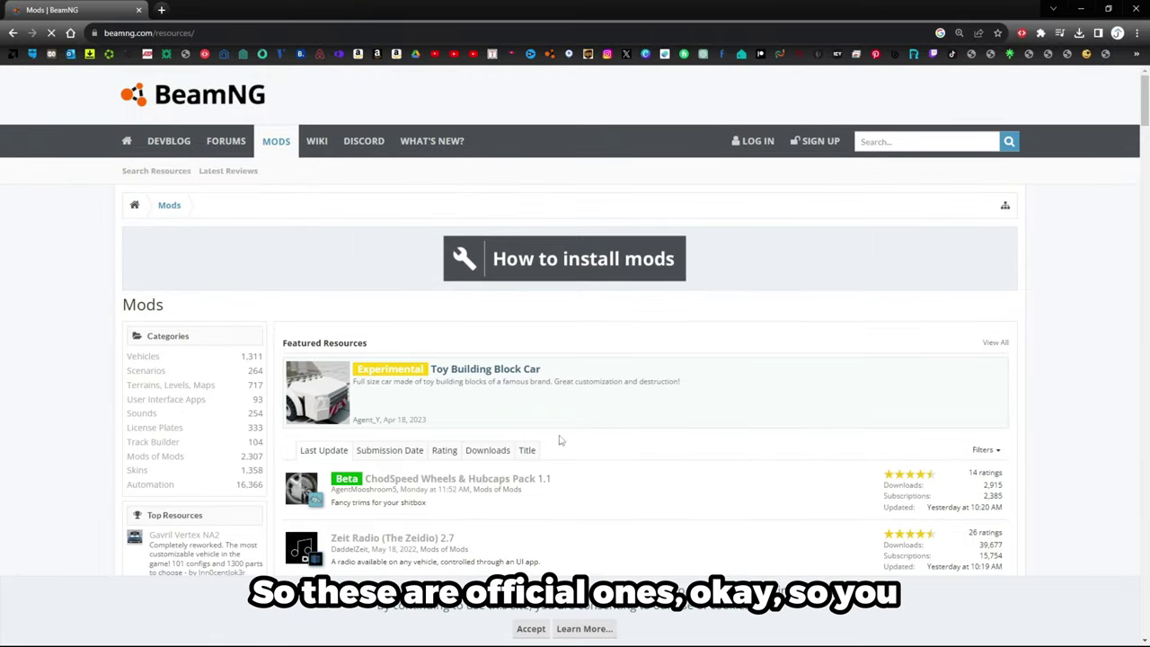
scroll(224, 404, "down", 1)
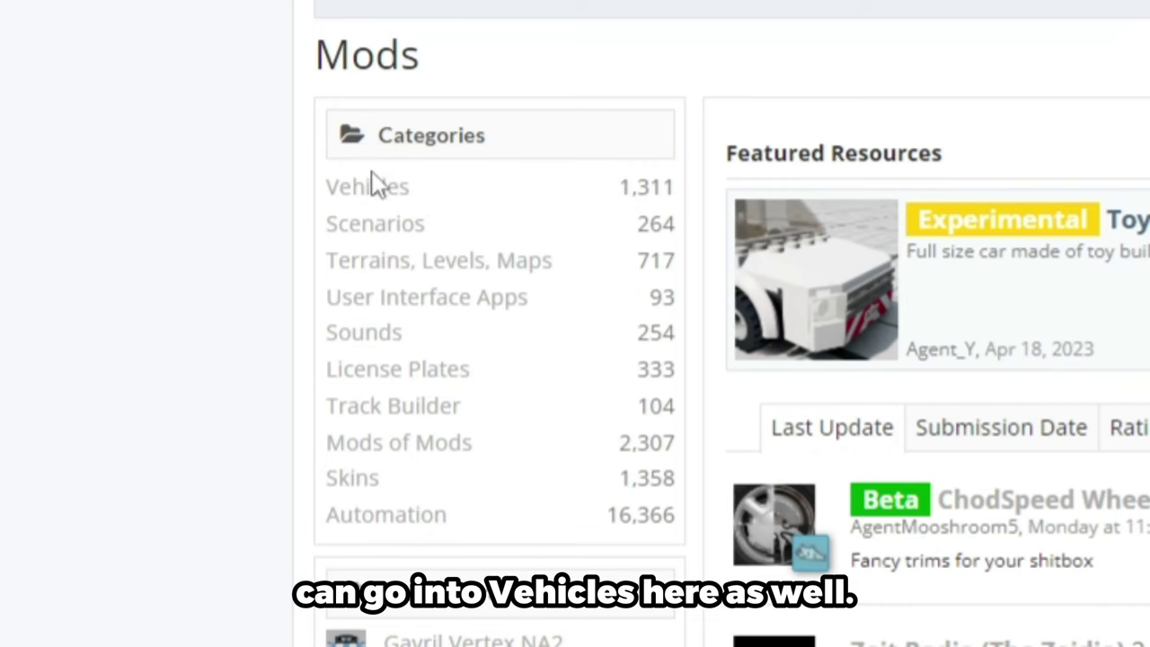
Step: Filter to the Vehicles category and browse listings such as Off-Road Bolide 0.2.2
left_click(374, 187)
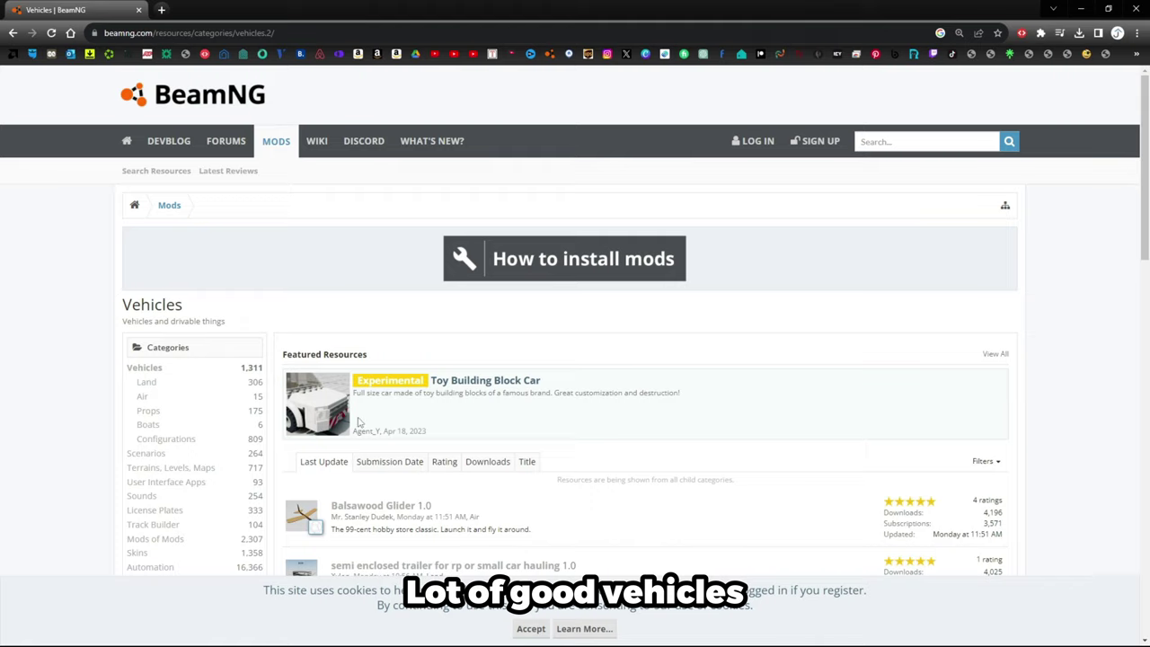
scroll(427, 404, "down", 4)
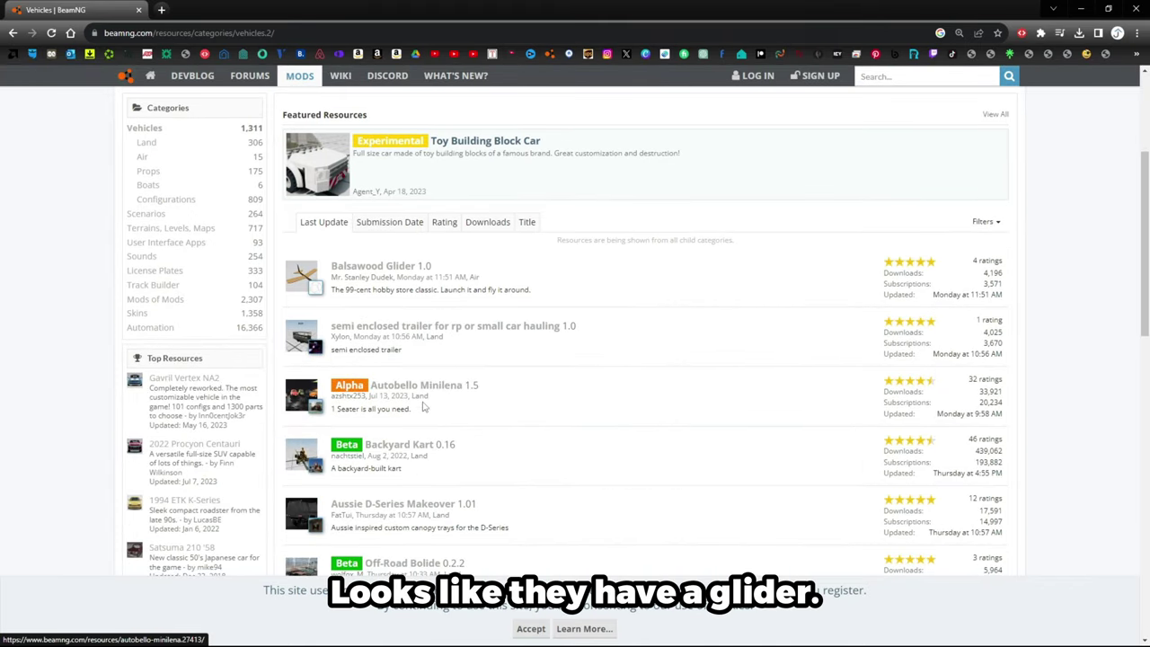
scroll(566, 438, "down", 3)
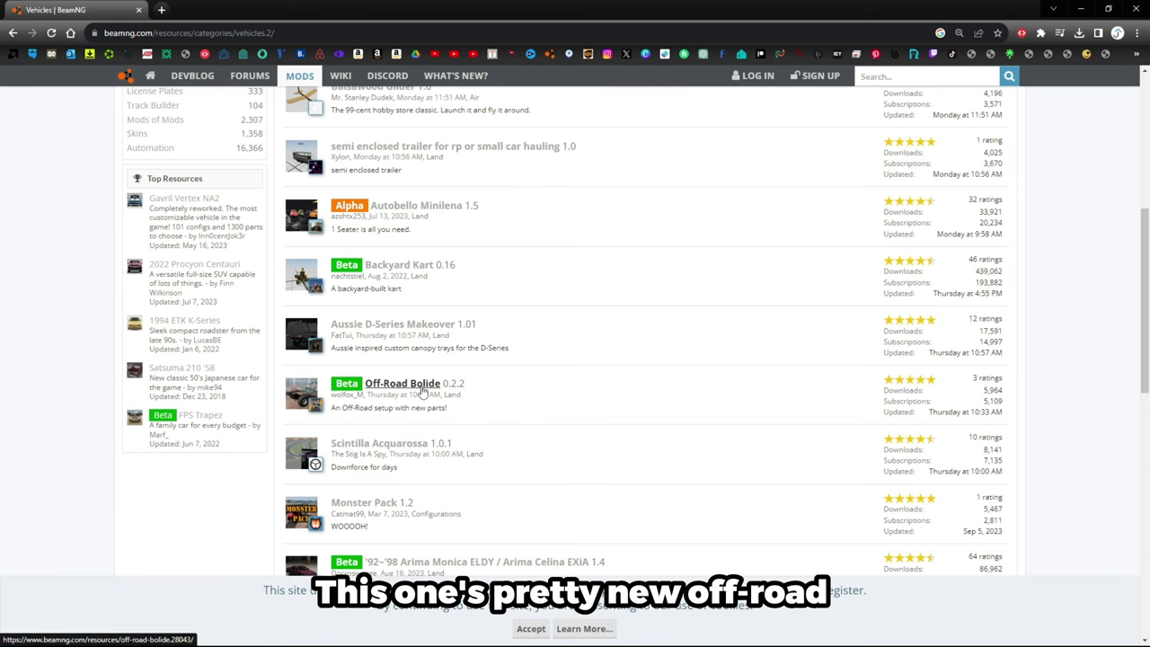
scroll(422, 388, "down", 3)
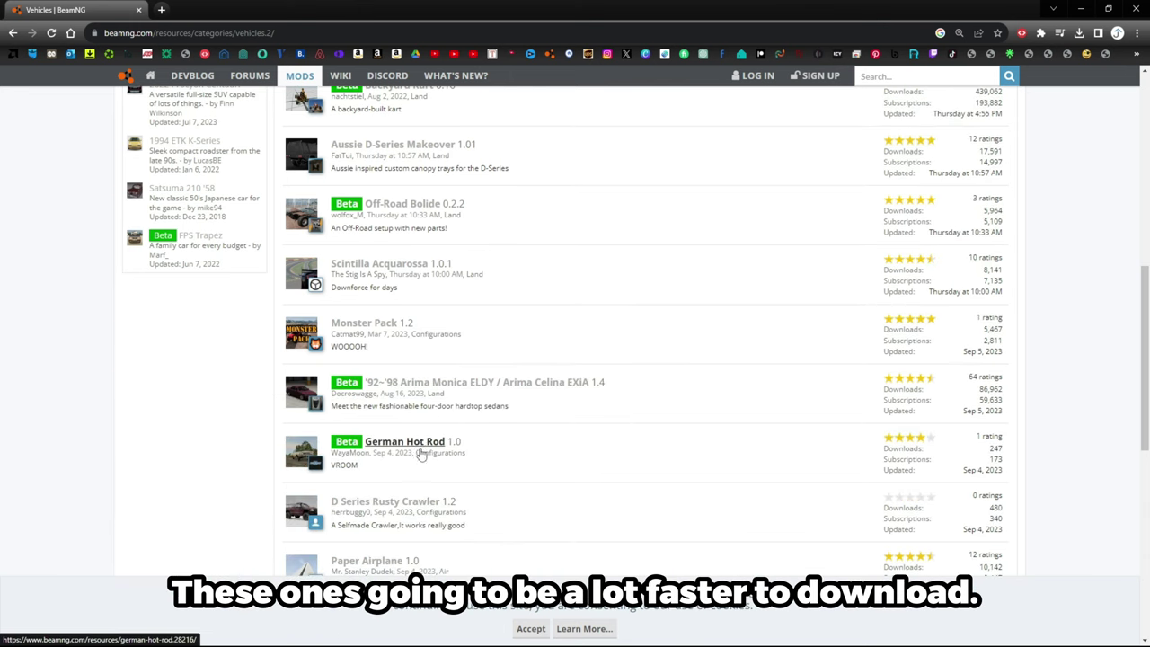
scroll(421, 454, "down", 3)
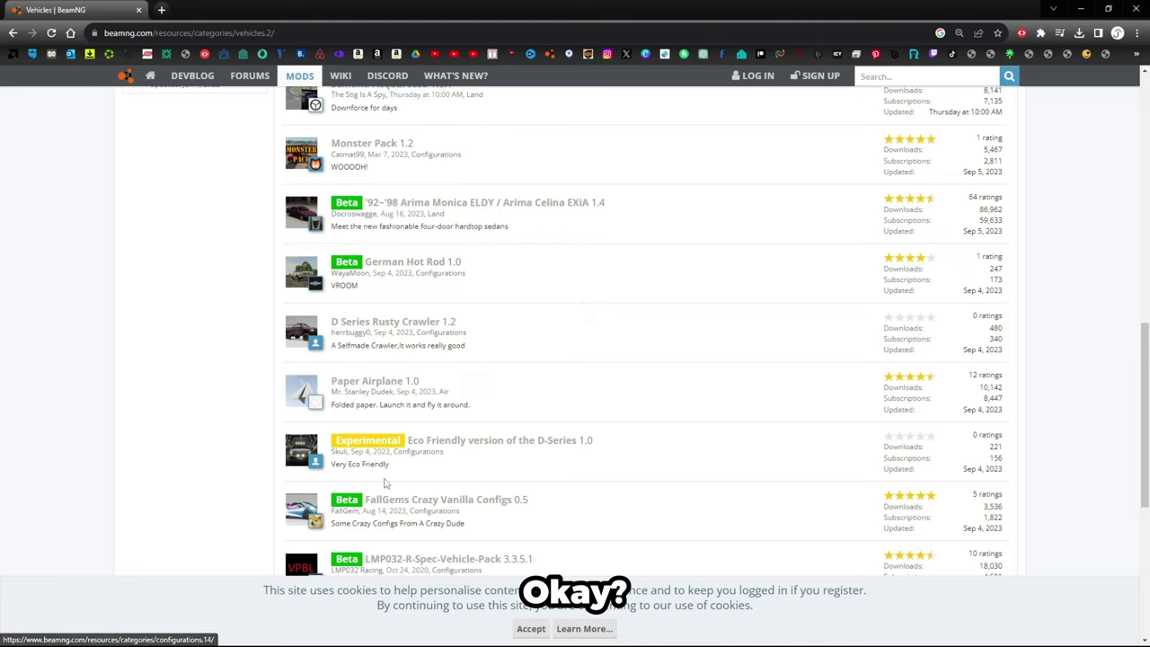
scroll(377, 449, "down", 2)
scroll(401, 488, "down", 3)
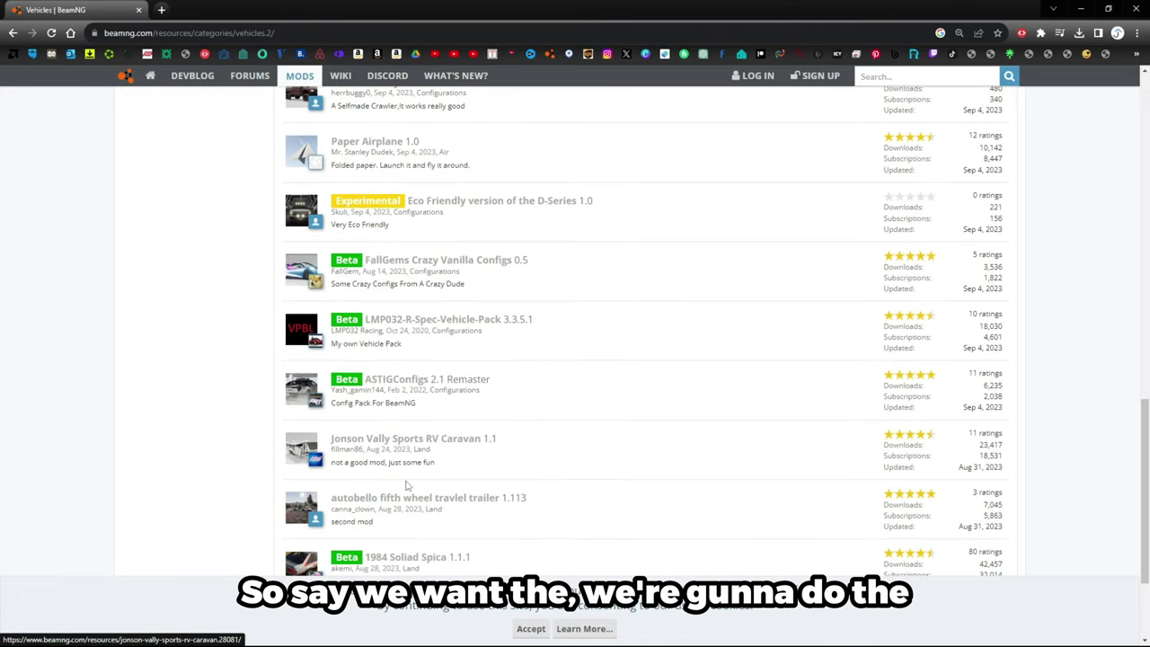
scroll(626, 401, "up", 15)
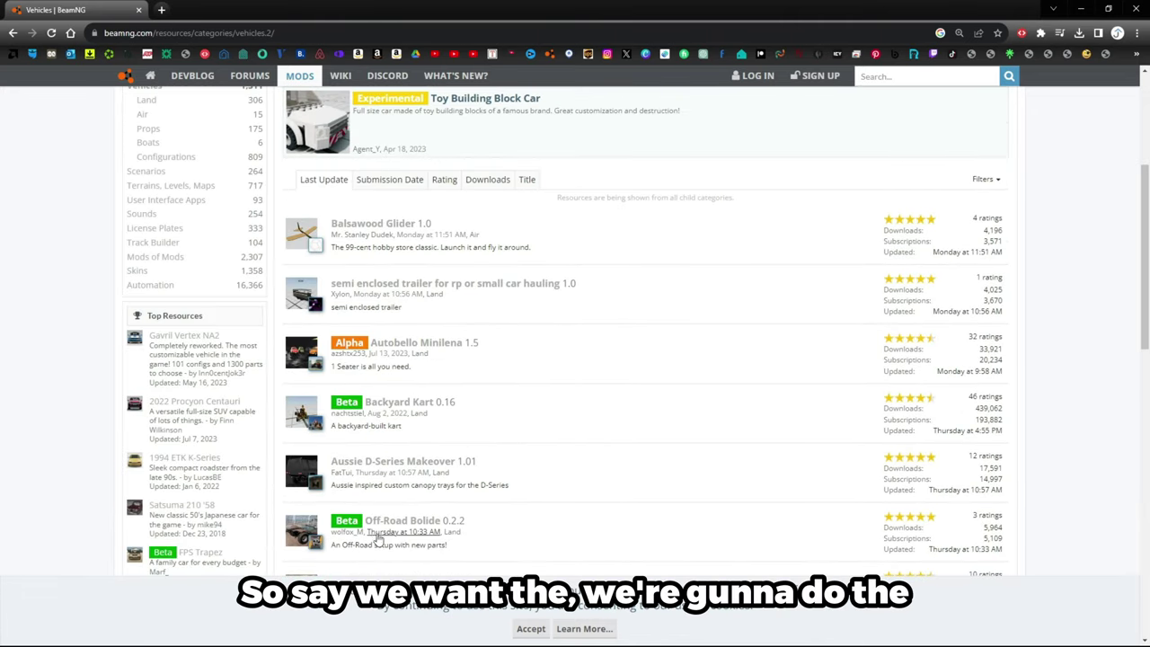
Step: Download OffRoadBolide.zip (28 MB) from the Off-Road Bolide 0.2.2 page and show it in its folder
left_click(409, 526)
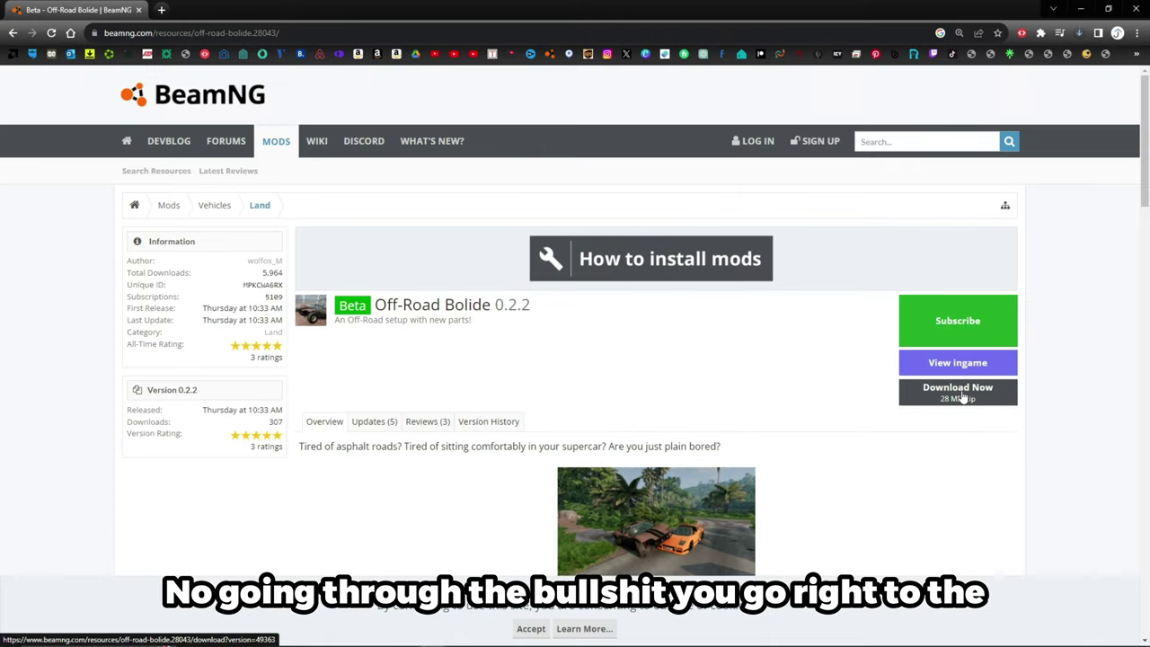
left_click(1079, 33)
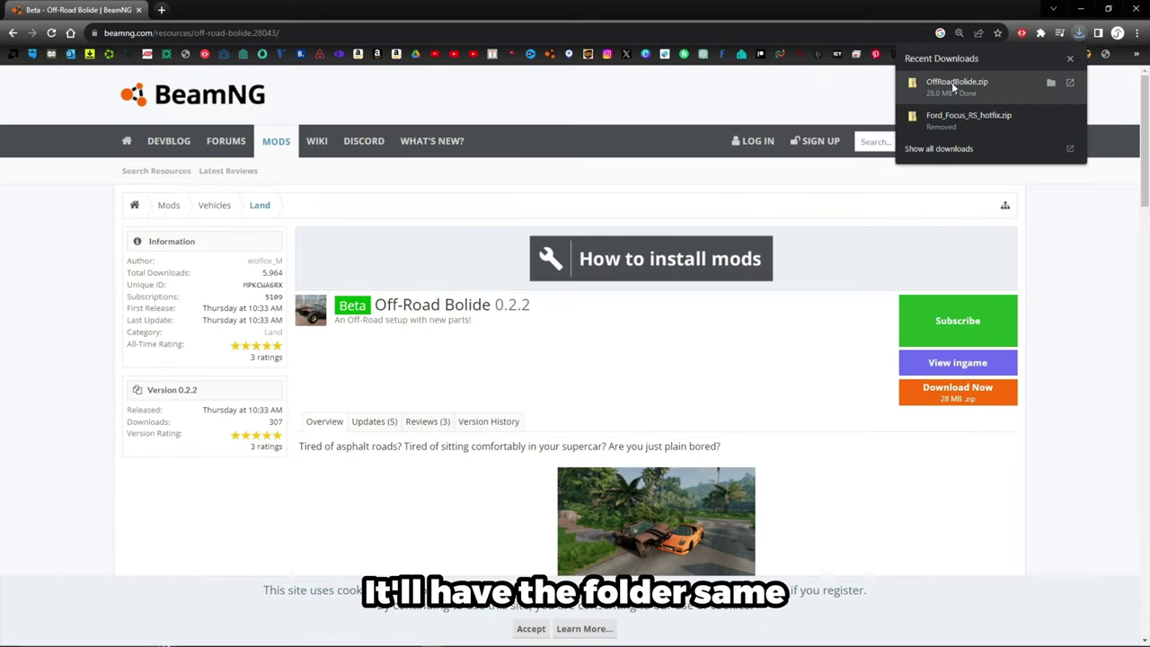
left_click(1054, 83)
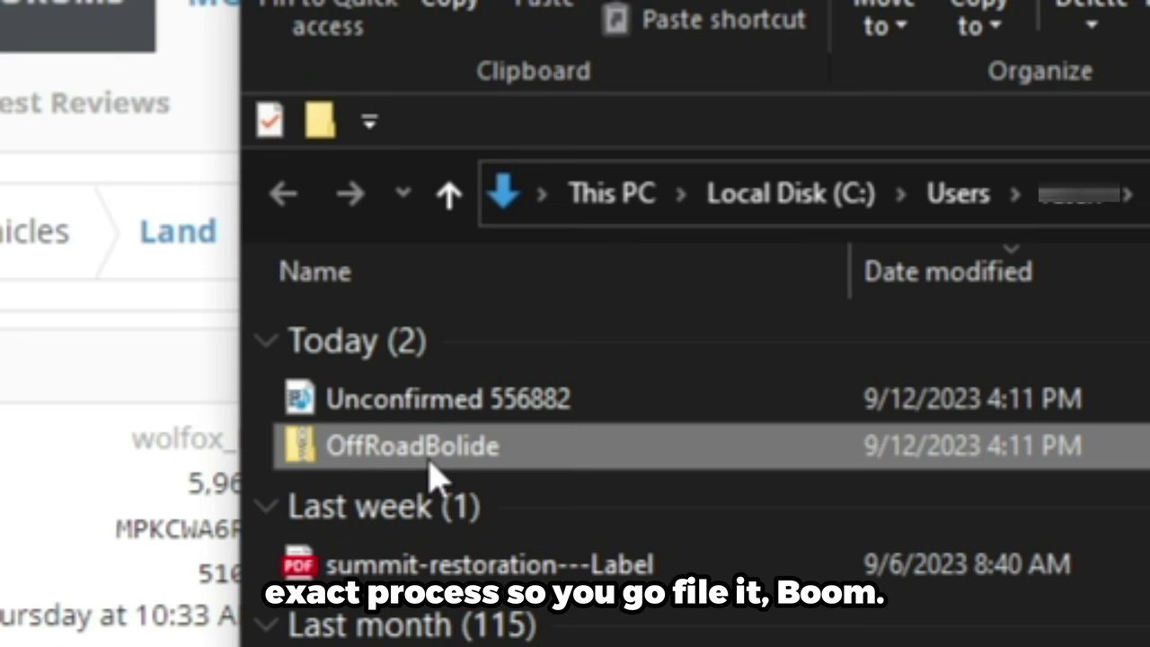
Step: Move OffRoadBolide.zip from Downloads into the mods folder, then close the Explorer window
left_click(327, 267)
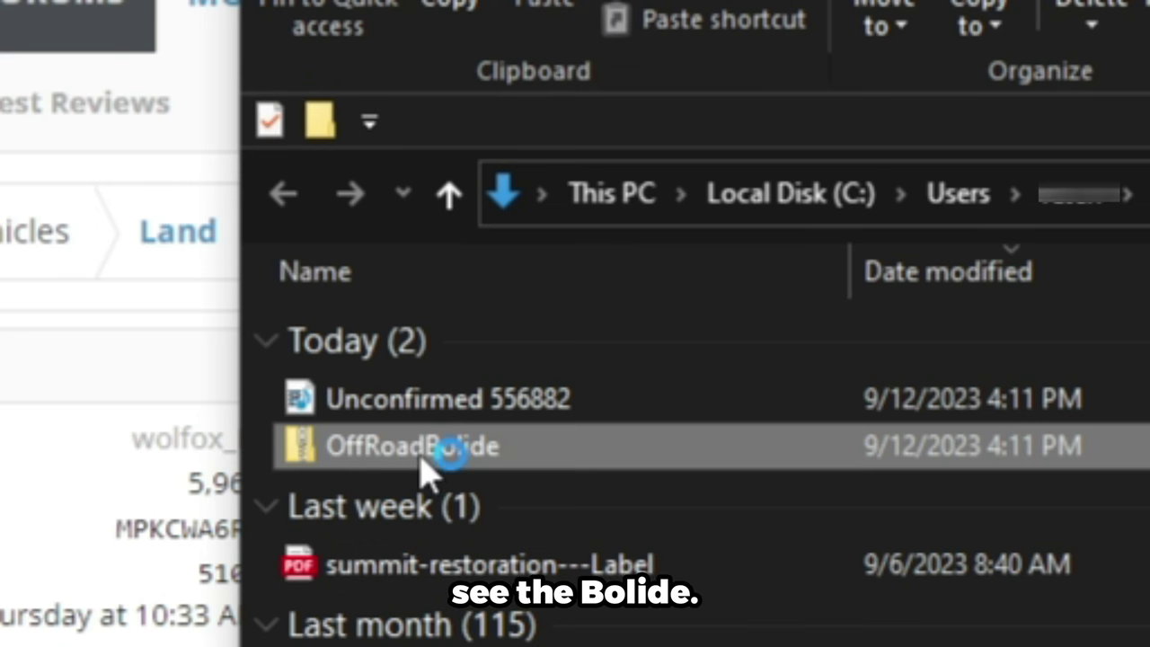
left_click(689, 462)
left_click(446, 133)
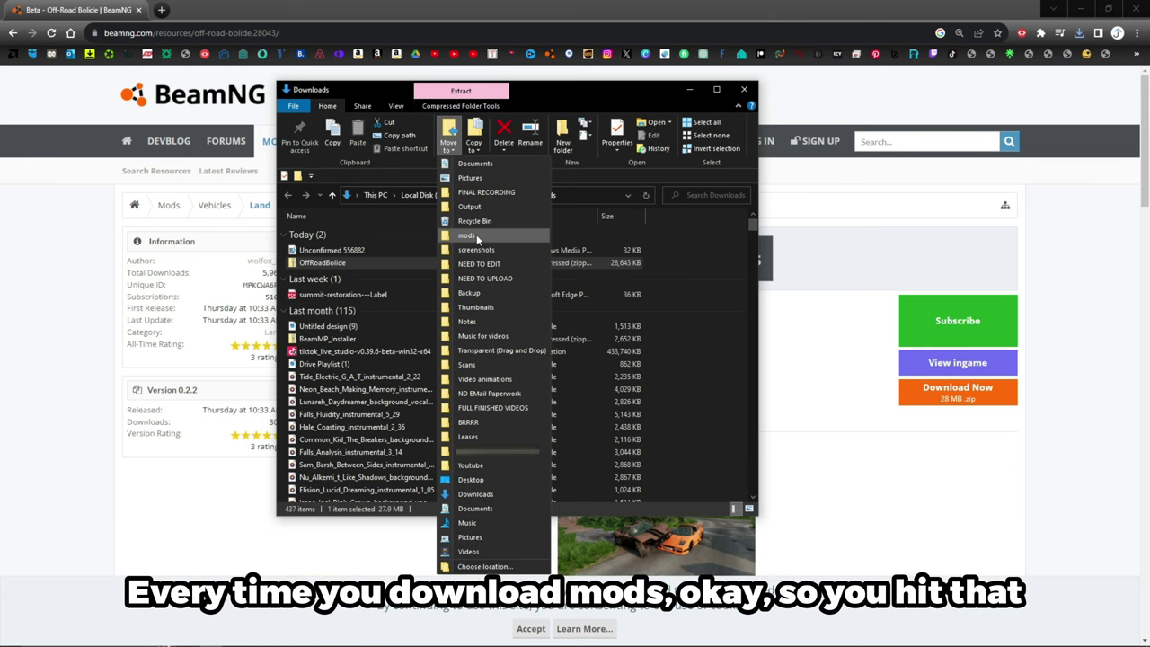
left_click(451, 131)
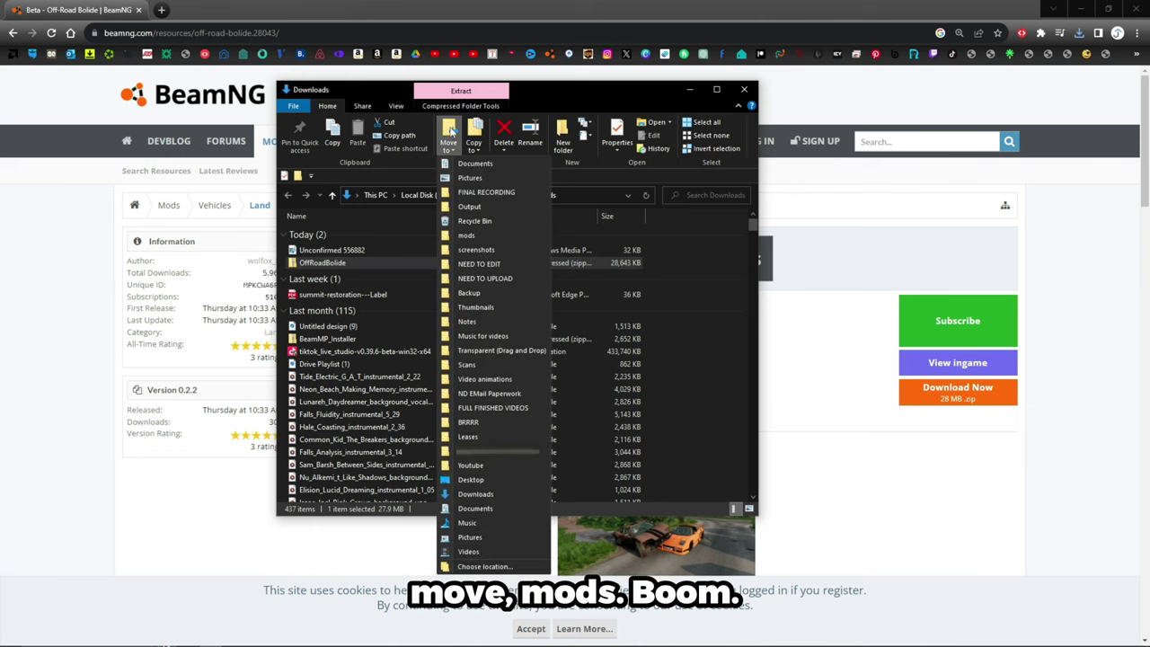
left_click(471, 236)
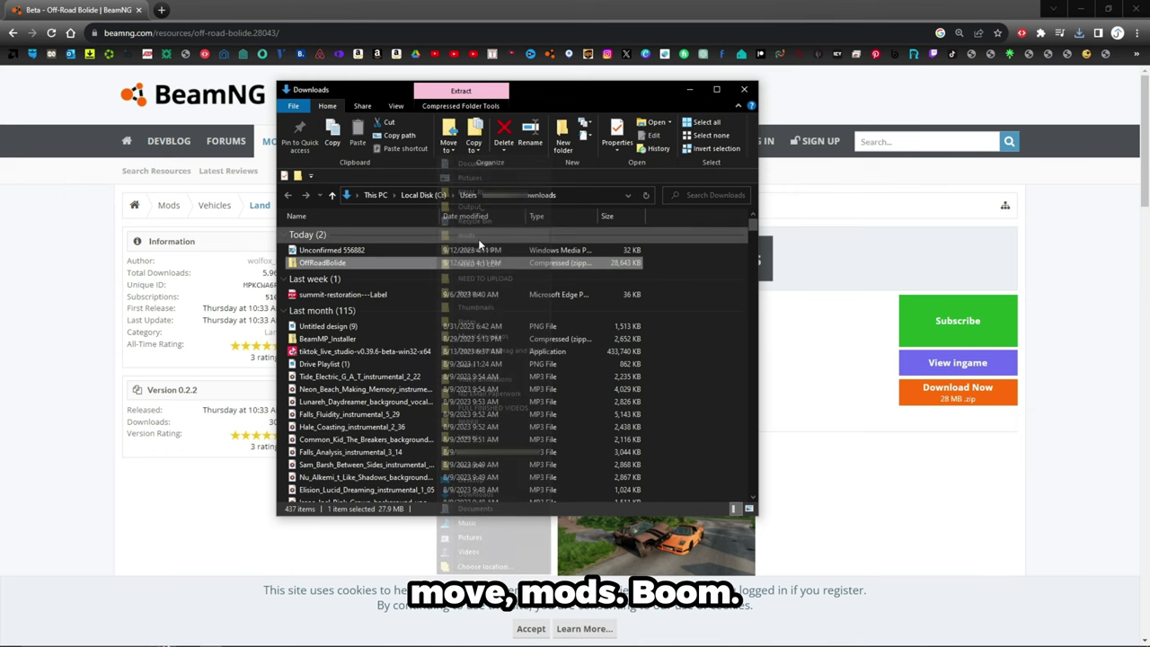
left_click(744, 88)
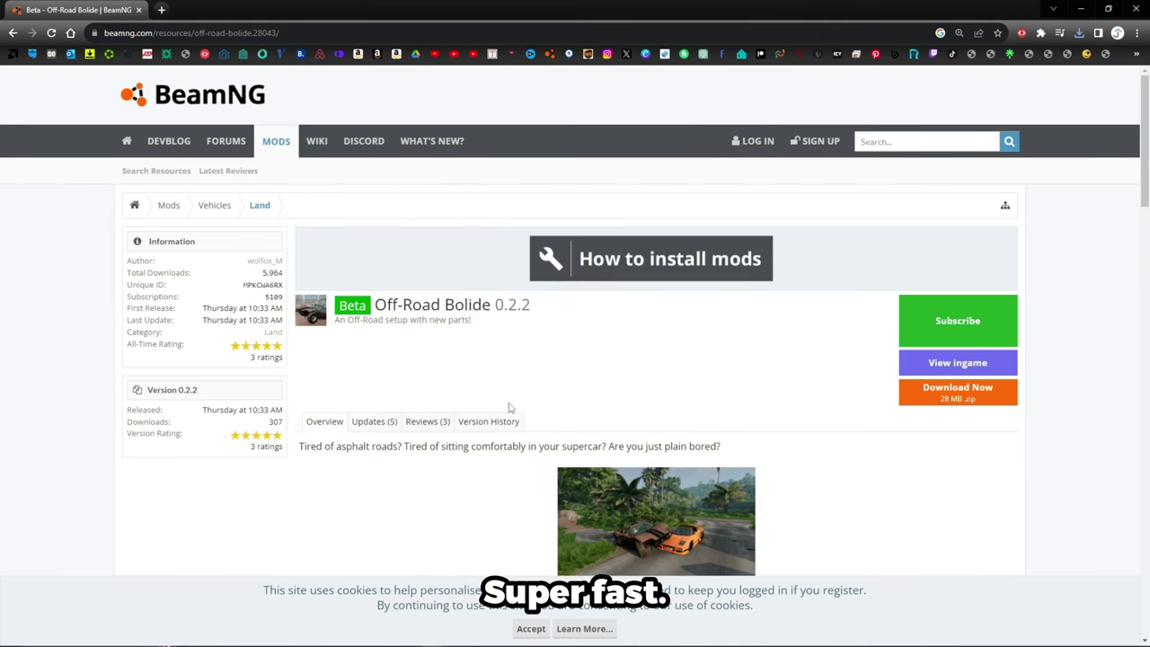